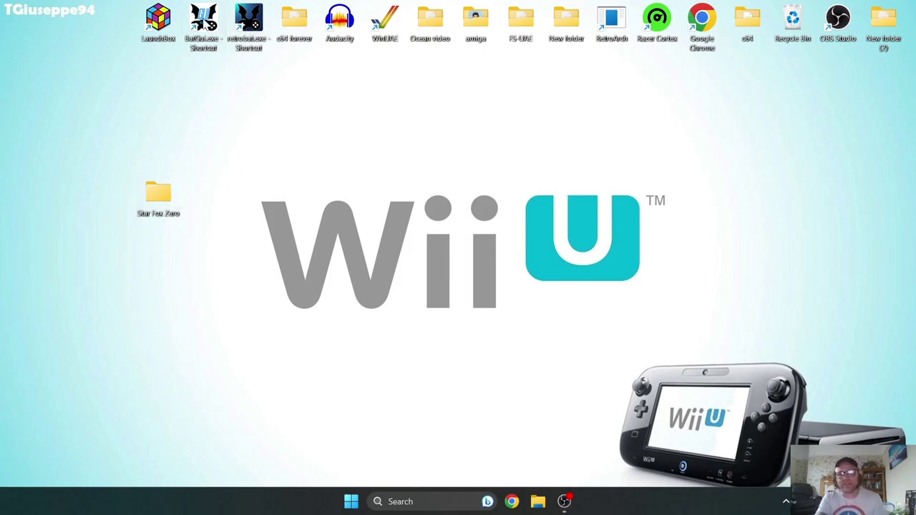
# Open C:\RetroBat through the retrobat shortcut's file location and launch BatGui.exe
pyautogui.rightClick(253, 29)
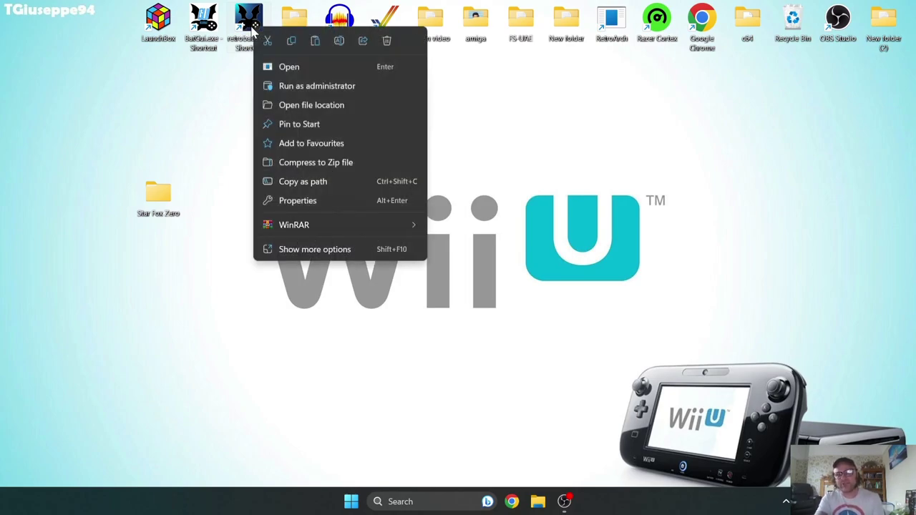
pyautogui.click(345, 106)
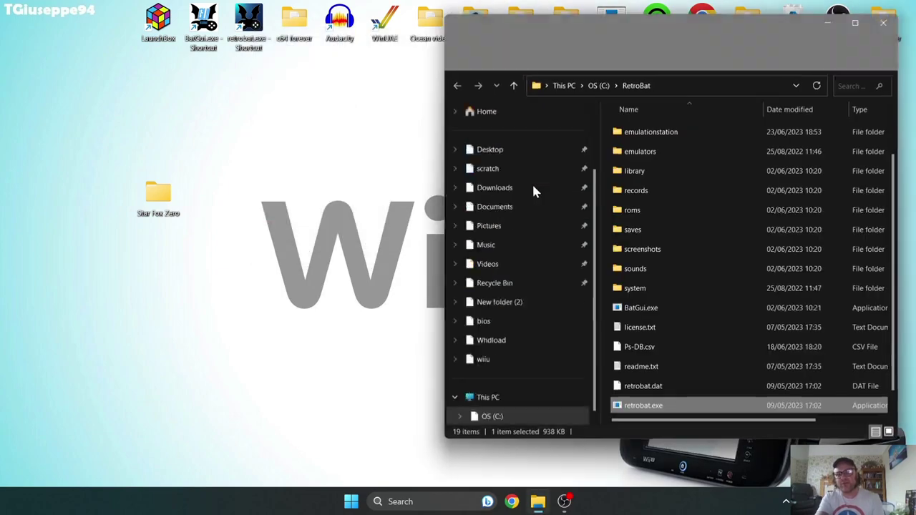
pyautogui.click(672, 307)
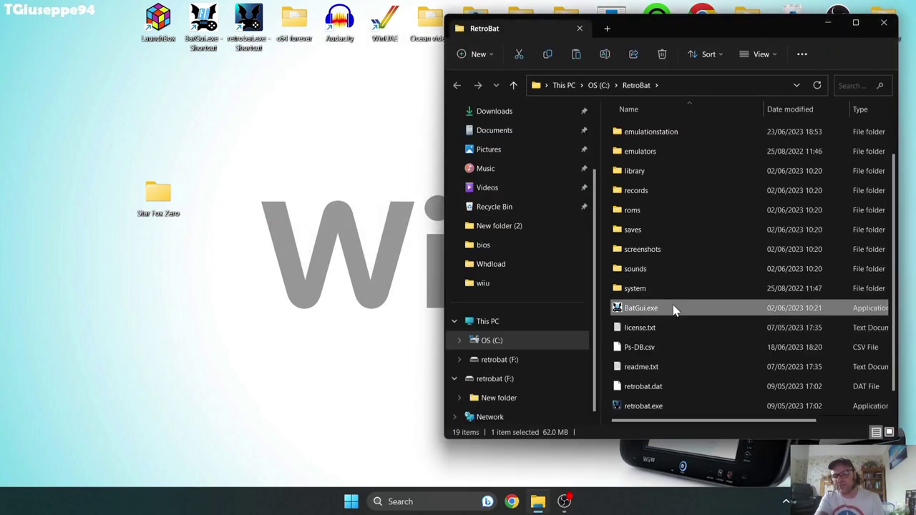
pyautogui.doubleClick(673, 308)
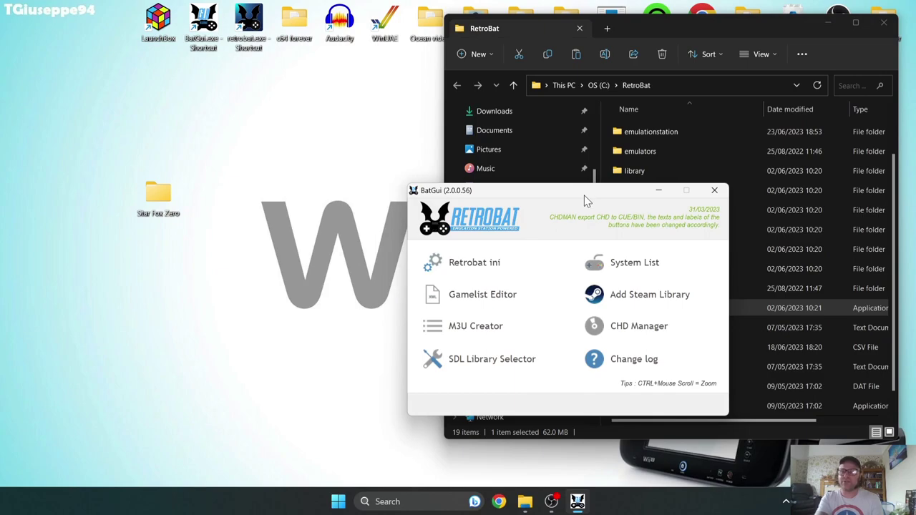
# Move BatGui aside and select wiiu in the System List to see its roms\wiiu path and .rpx extension
pyautogui.moveTo(583, 195); pyautogui.dragTo(481, 158)
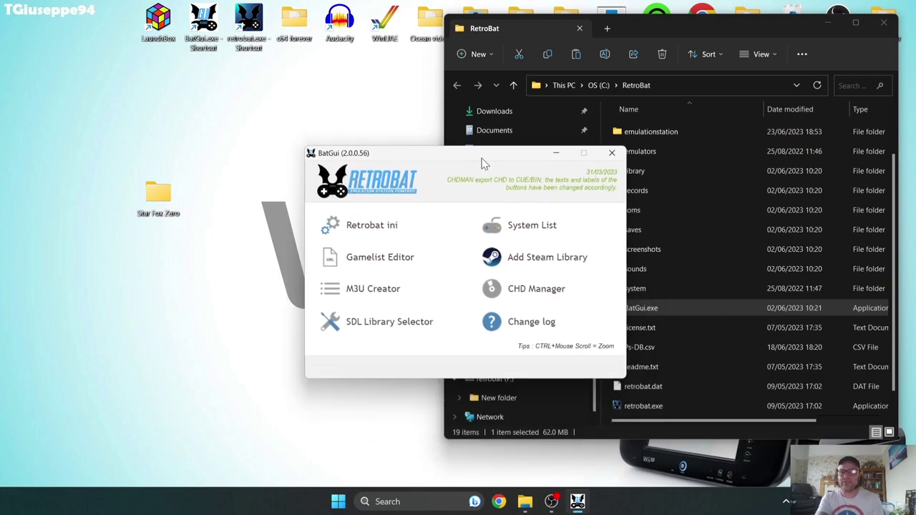
pyautogui.click(539, 227)
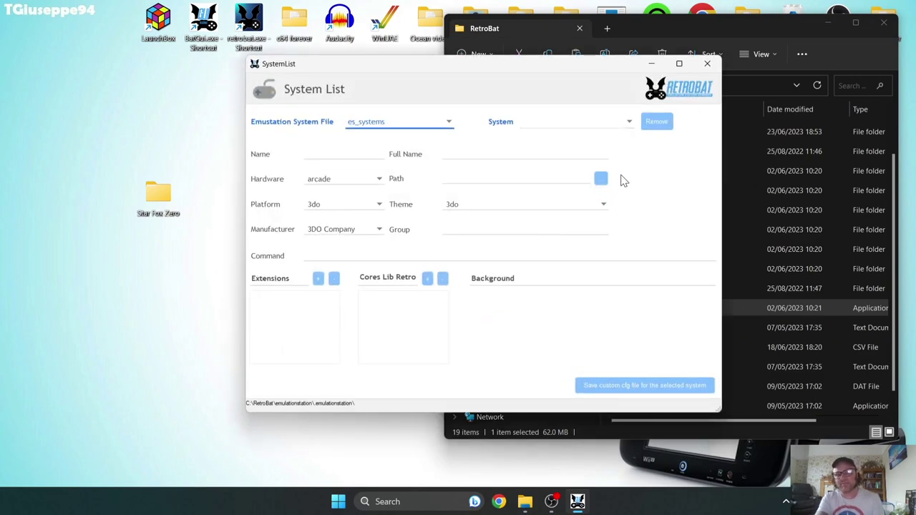
pyautogui.click(628, 122)
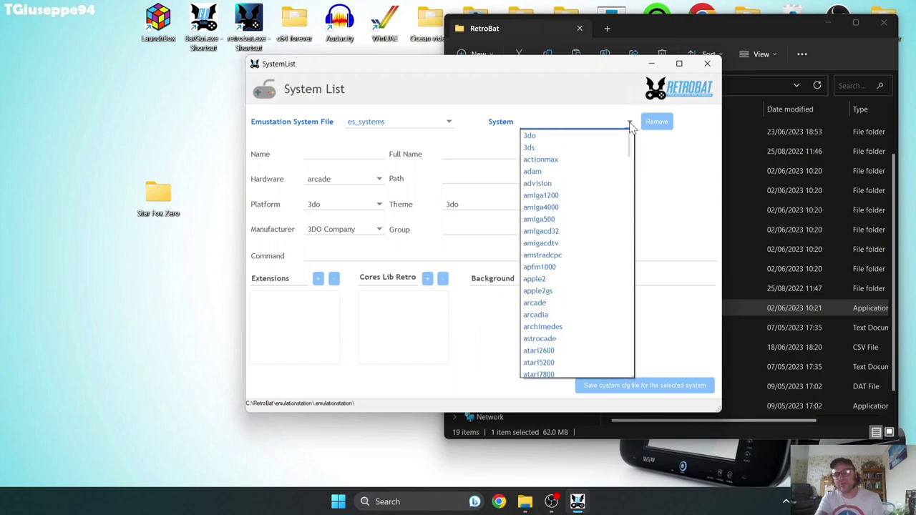
pyautogui.moveTo(628, 159); pyautogui.dragTo(655, 369)
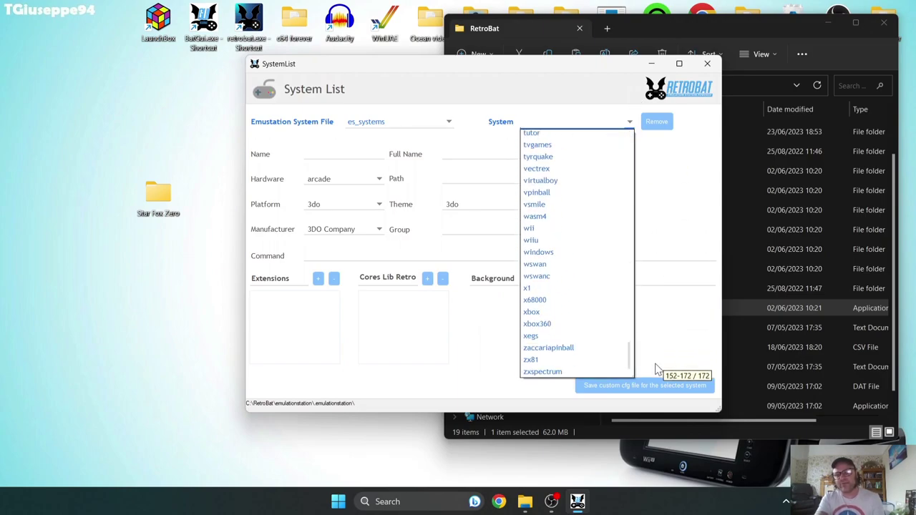
pyautogui.click(540, 242)
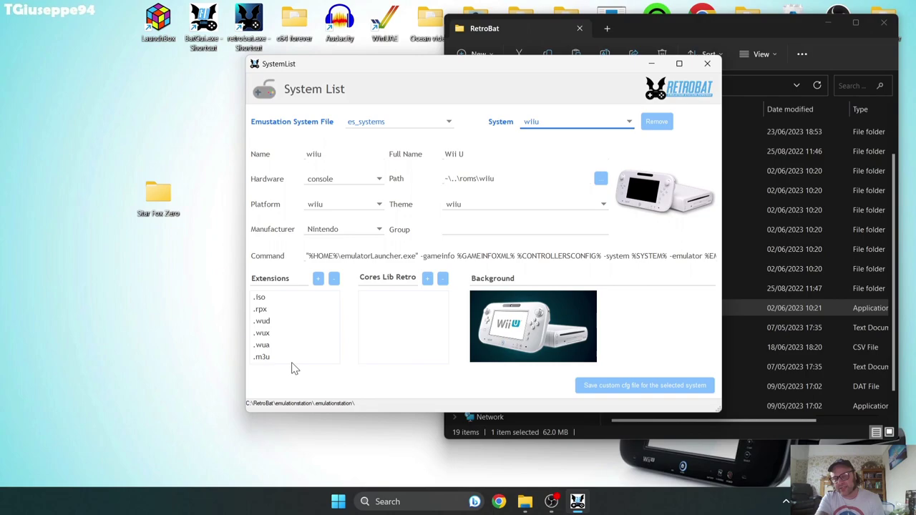
# Open the desktop Star Fox Zero folder down to its code folder and move the window right
pyautogui.doubleClick(160, 191)
pyautogui.doubleClick(201, 118)
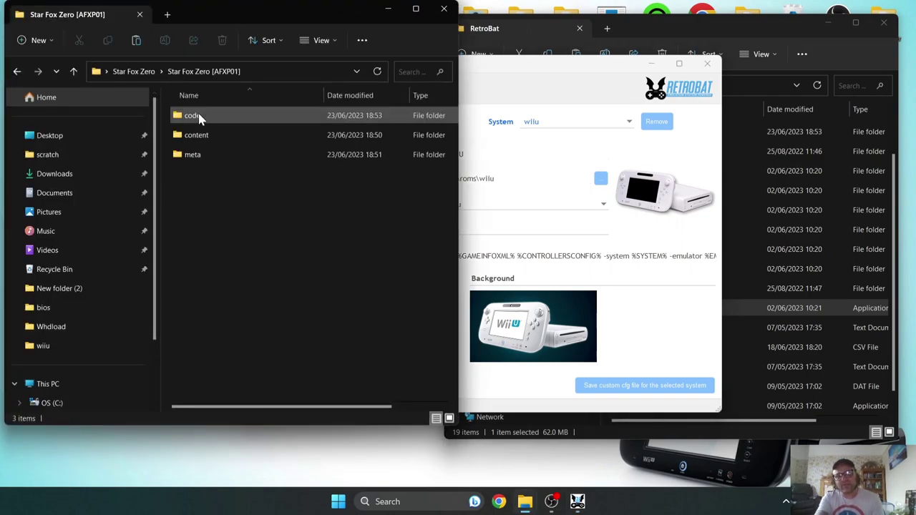
pyautogui.doubleClick(223, 117)
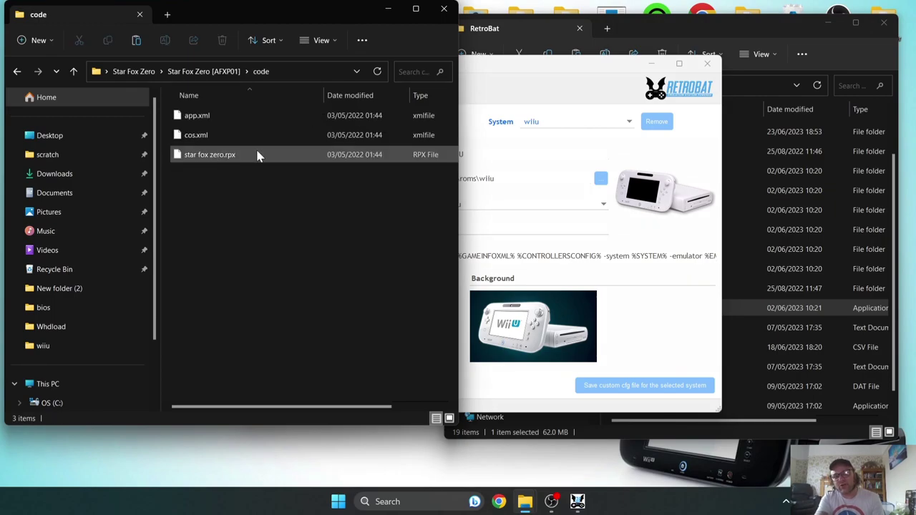
pyautogui.moveTo(276, 11); pyautogui.dragTo(707, 39)
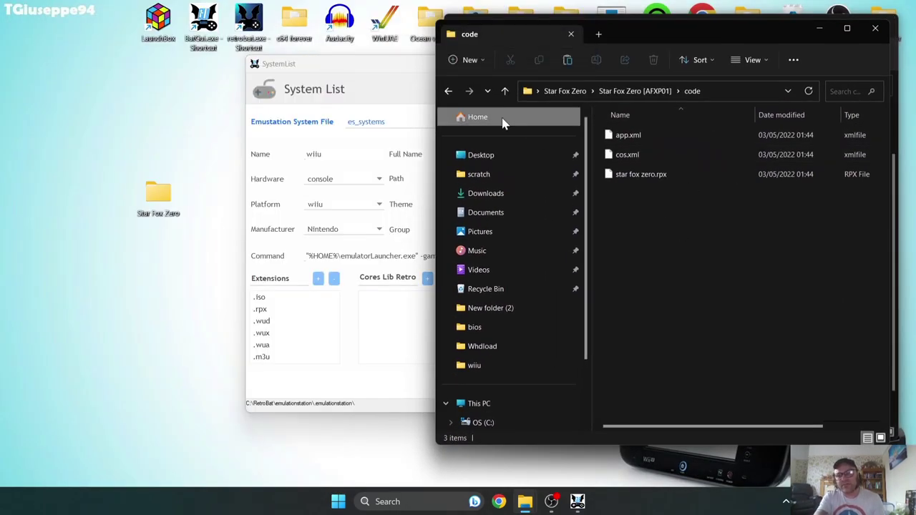
# Go back up and look inside the Star Fox Zero [AFXP01] meta folder
pyautogui.click(448, 91)
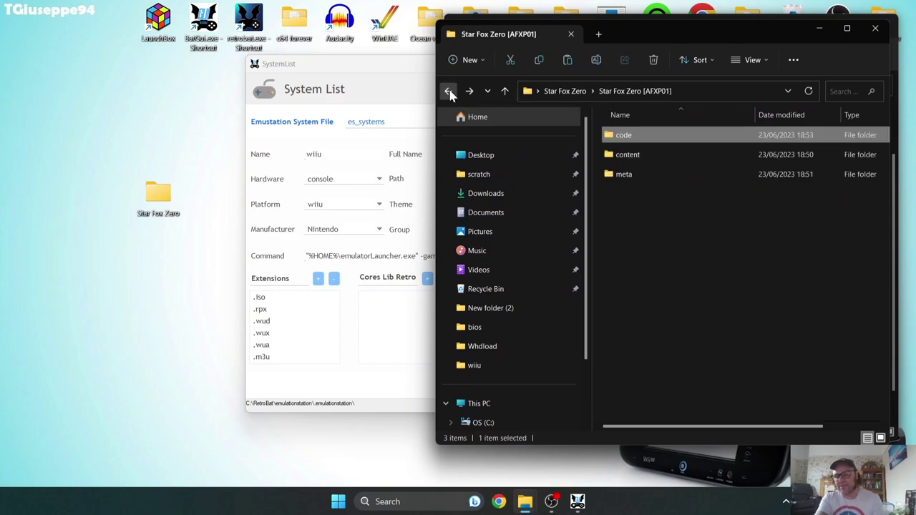
pyautogui.click(448, 91)
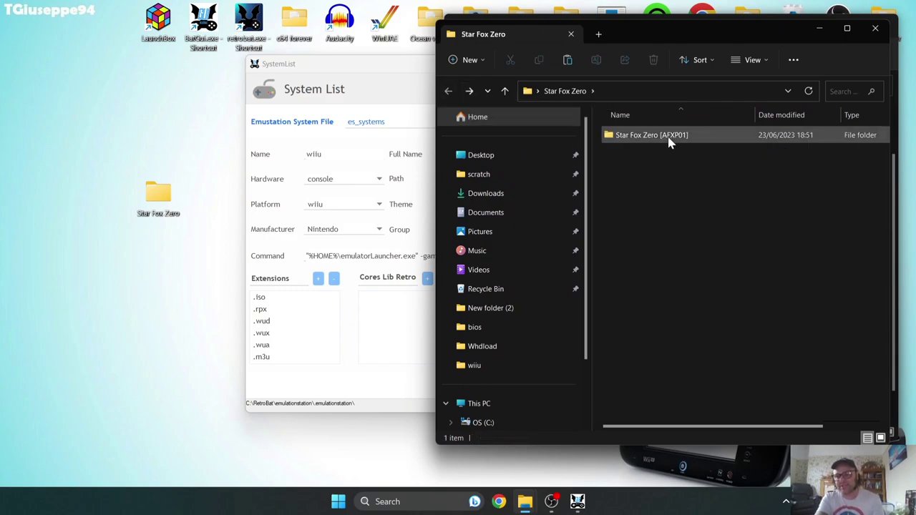
pyautogui.doubleClick(664, 135)
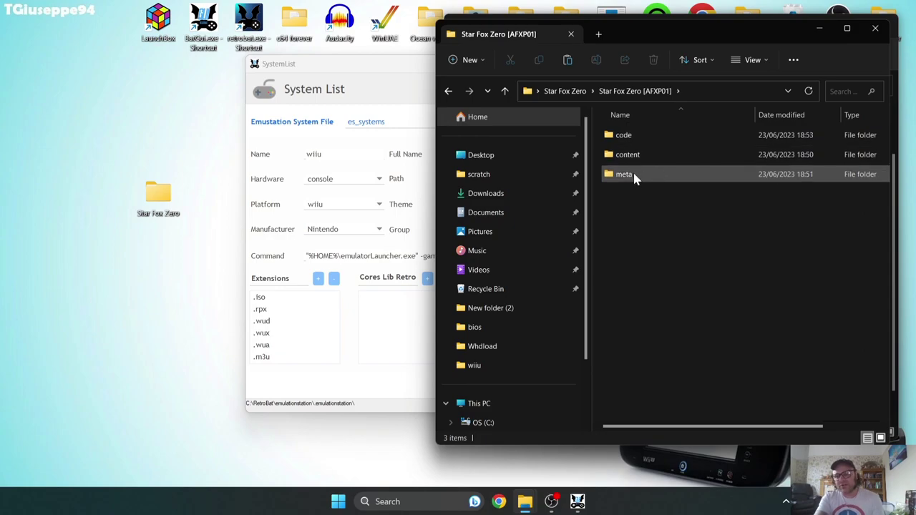
pyautogui.doubleClick(632, 174)
pyautogui.click(448, 92)
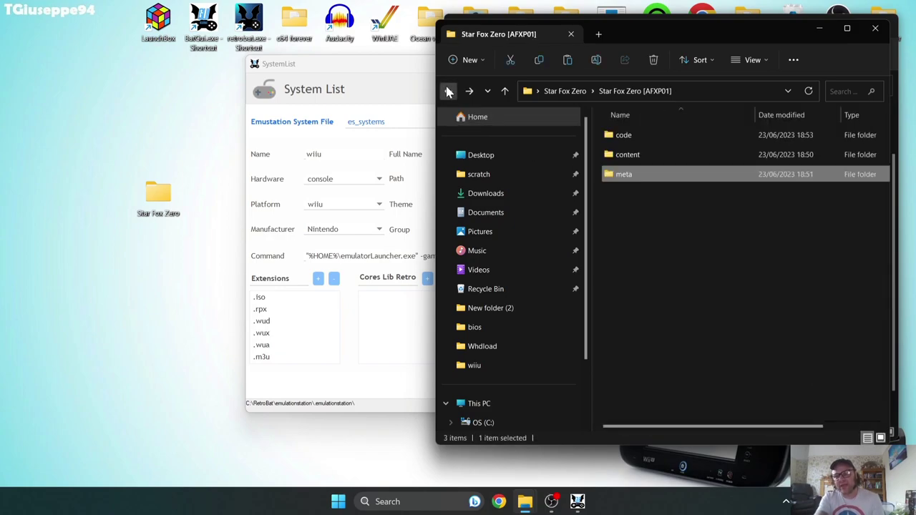
pyautogui.click(447, 91)
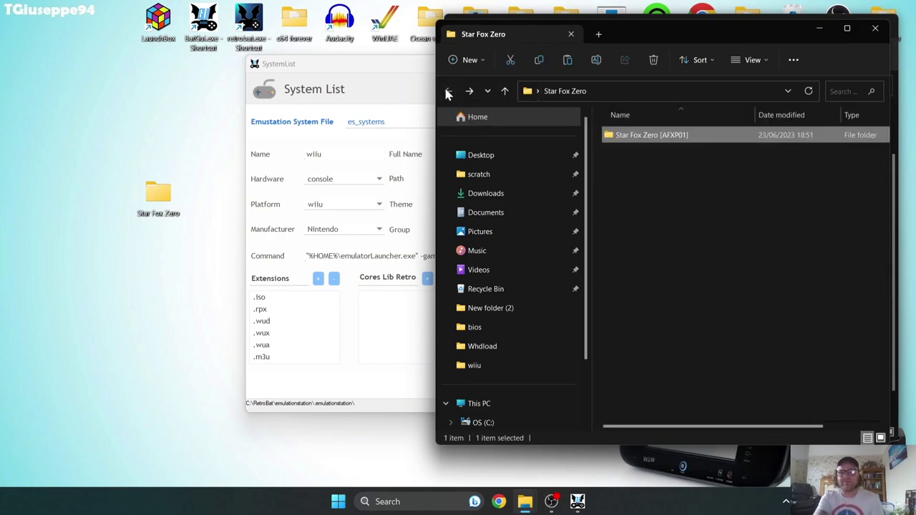
pyautogui.click(709, 171)
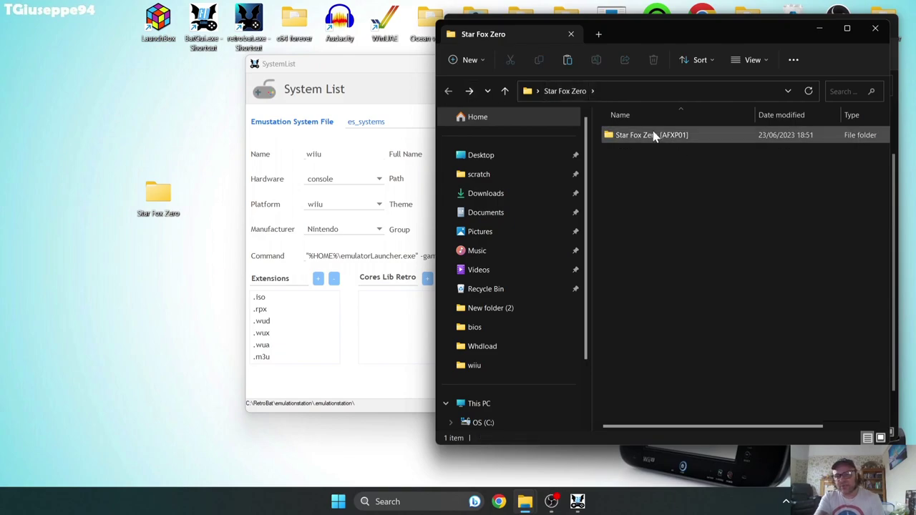
# Reopen the Star Fox Zero [AFXP01] code folder and select star fox zero.rpx
pyautogui.doubleClick(704, 137)
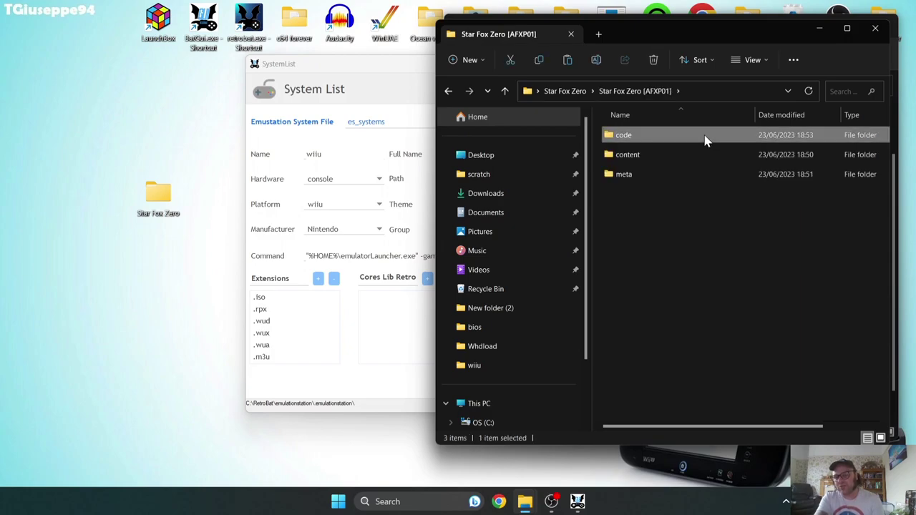
pyautogui.doubleClick(705, 138)
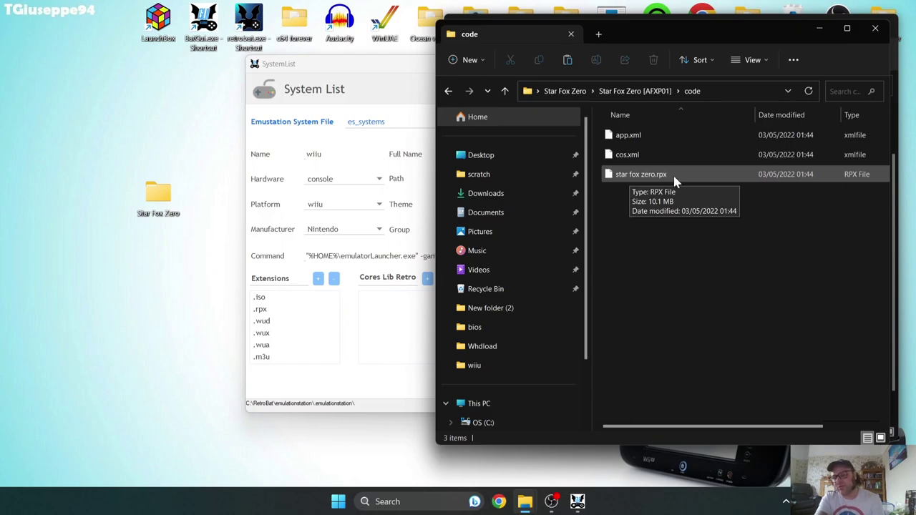
pyautogui.click(642, 182)
pyautogui.rightClick(642, 182)
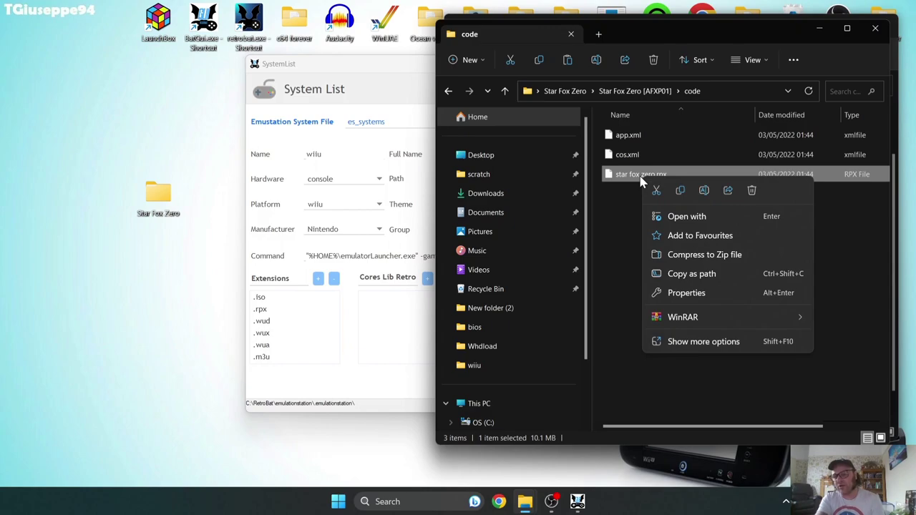
pyautogui.click(689, 342)
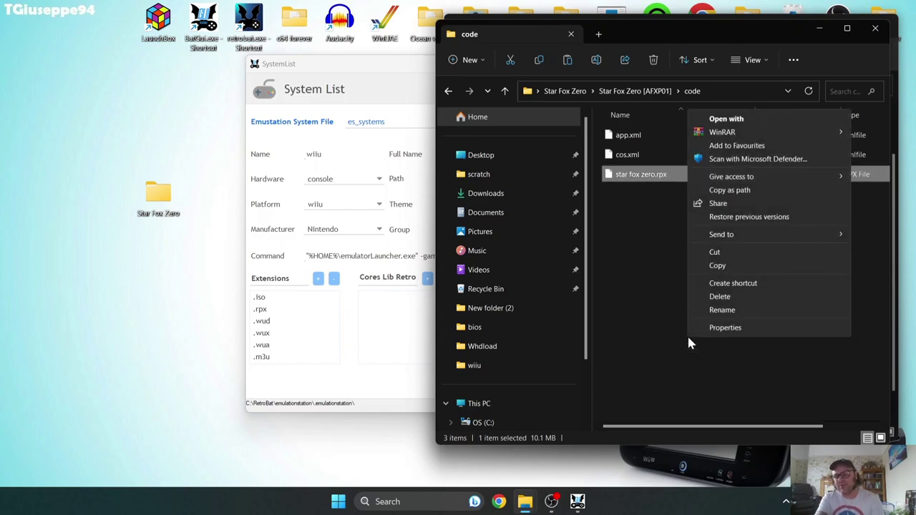
pyautogui.click(765, 310)
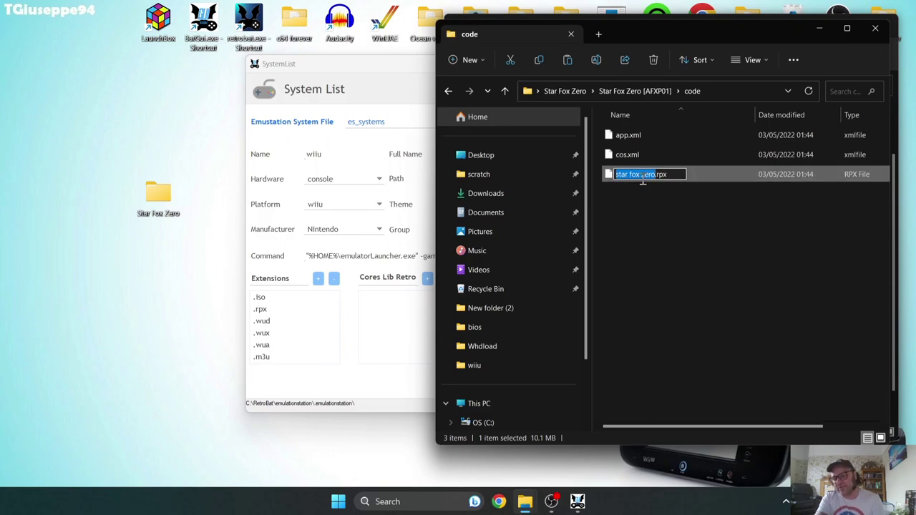
pyautogui.click(654, 189)
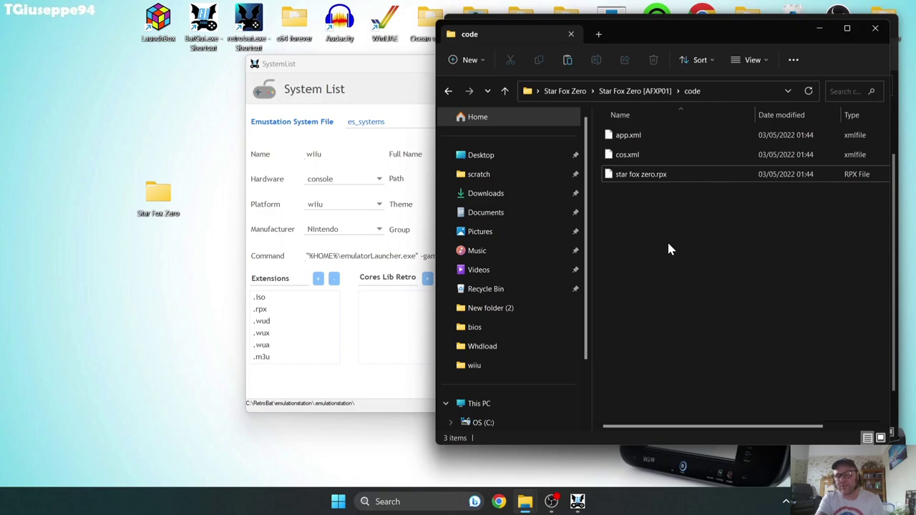
# Close the code window and open C:\RetroBat\roms\wiiu in the RetroBat folder window
pyautogui.click(874, 28)
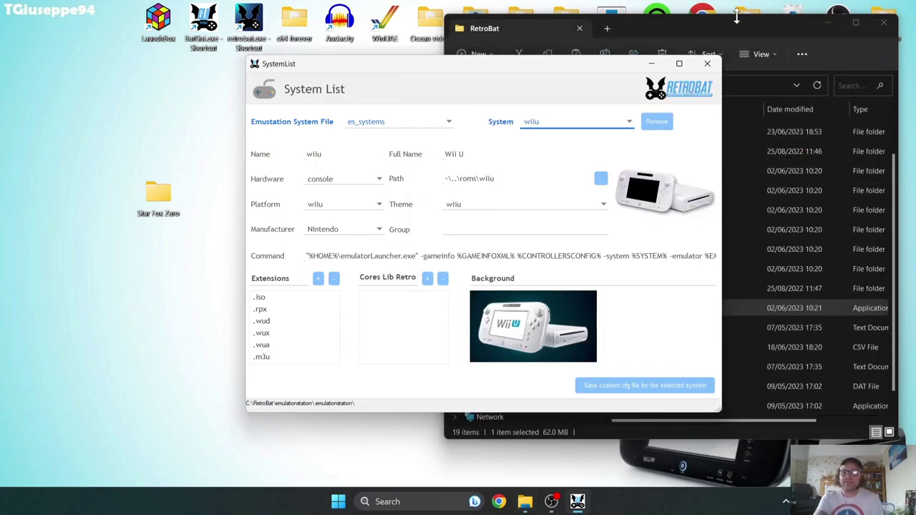
pyautogui.click(689, 22)
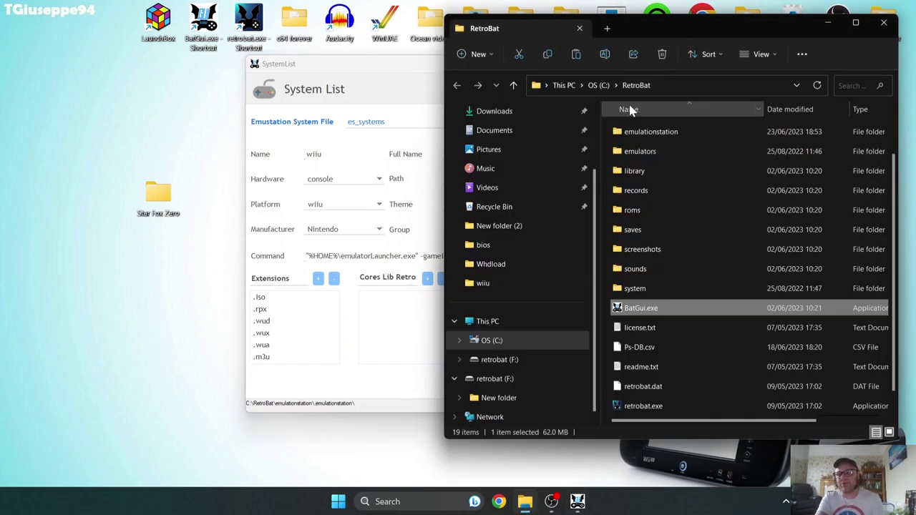
pyautogui.doubleClick(660, 208)
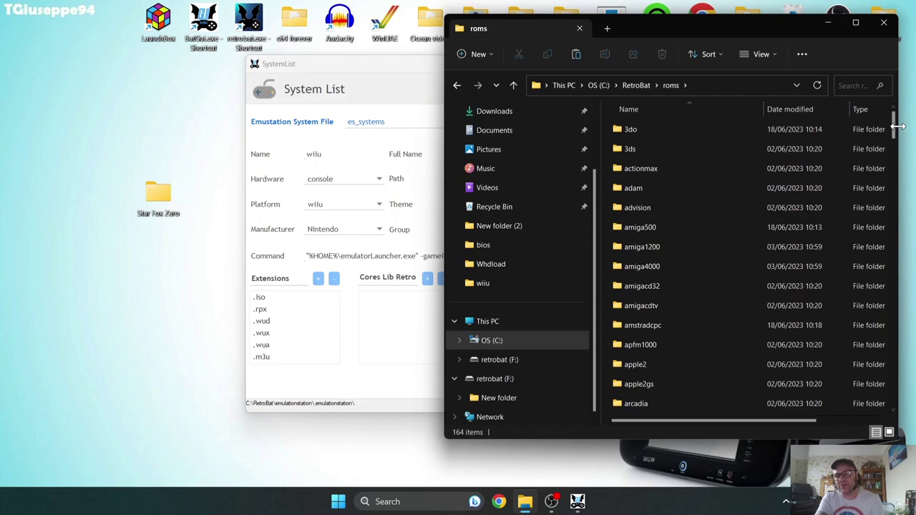
pyautogui.moveTo(896, 129); pyautogui.dragTo(903, 383)
pyautogui.scroll(-1, 691, 331)
pyautogui.doubleClick(675, 310)
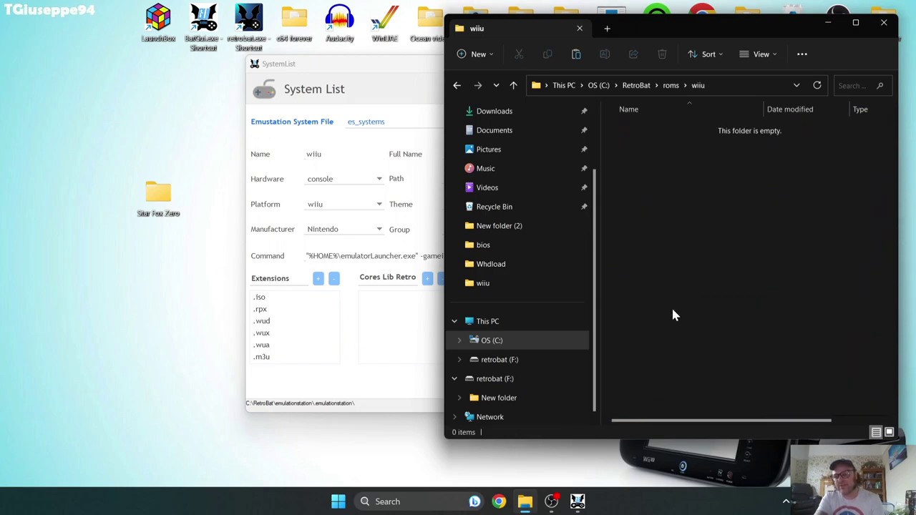
# Move the Star Fox Zero folder into roms\wiiu, check its code folder, then close Explorer and System List
pyautogui.moveTo(158, 199); pyautogui.dragTo(670, 211)
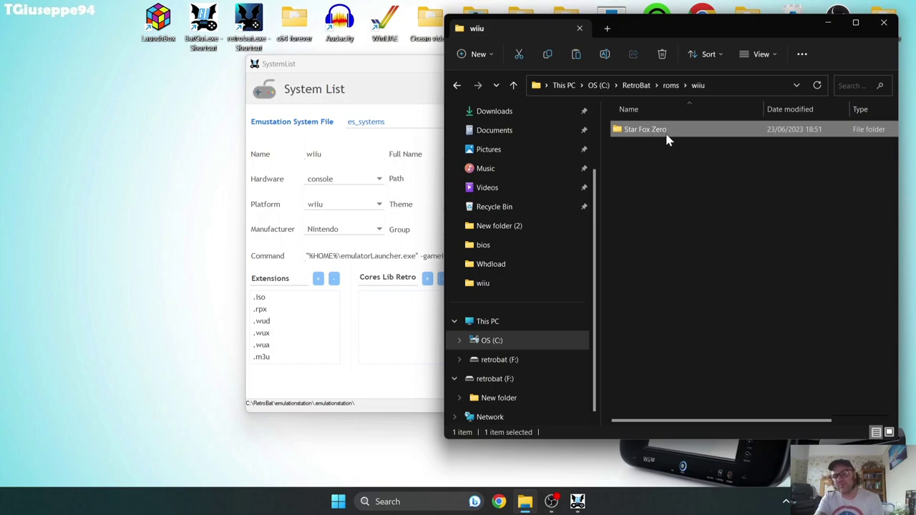
pyautogui.doubleClick(666, 136)
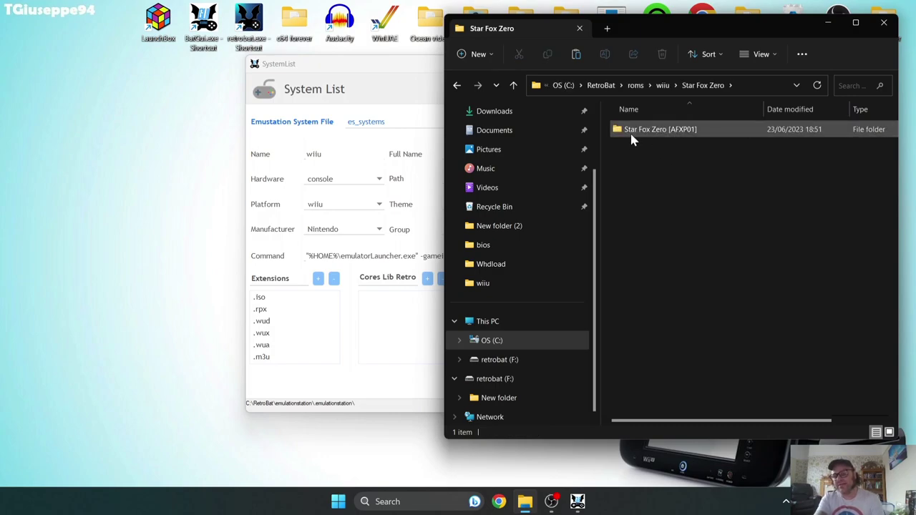
pyautogui.click(634, 139)
pyautogui.doubleClick(670, 134)
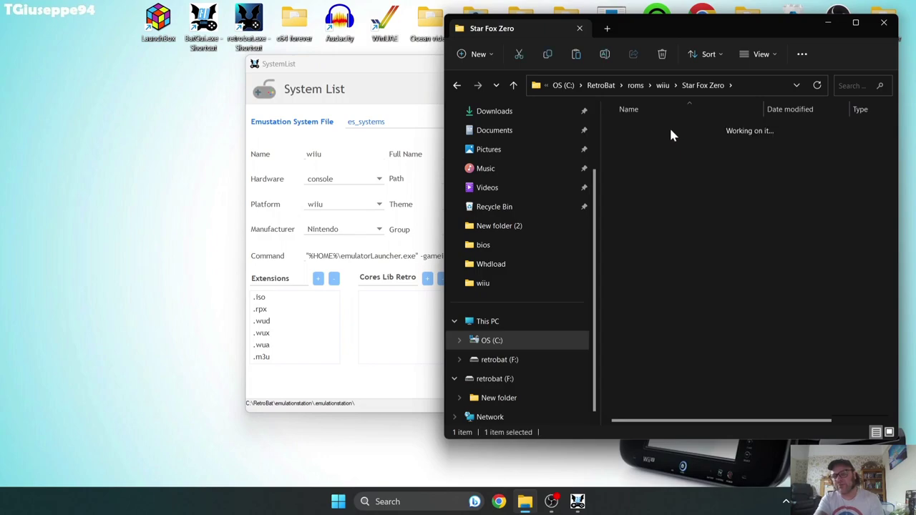
pyautogui.doubleClick(671, 134)
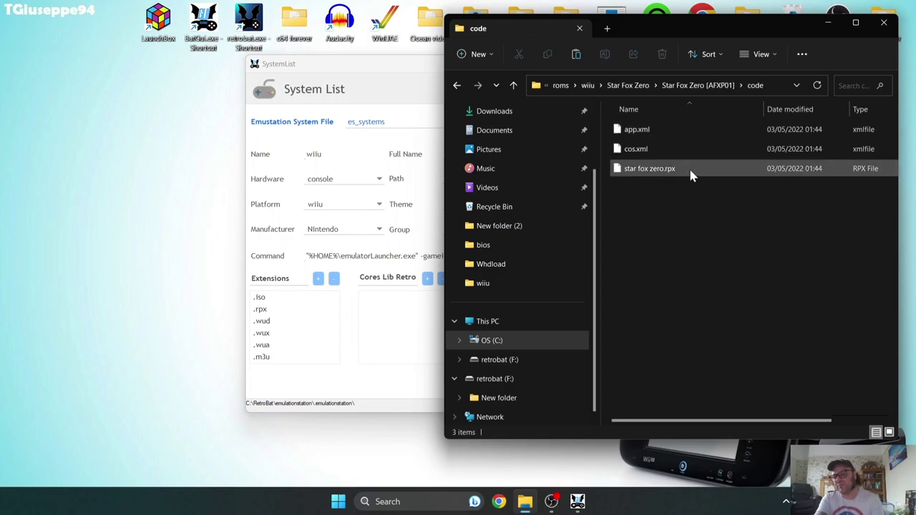
pyautogui.click(883, 22)
pyautogui.click(708, 66)
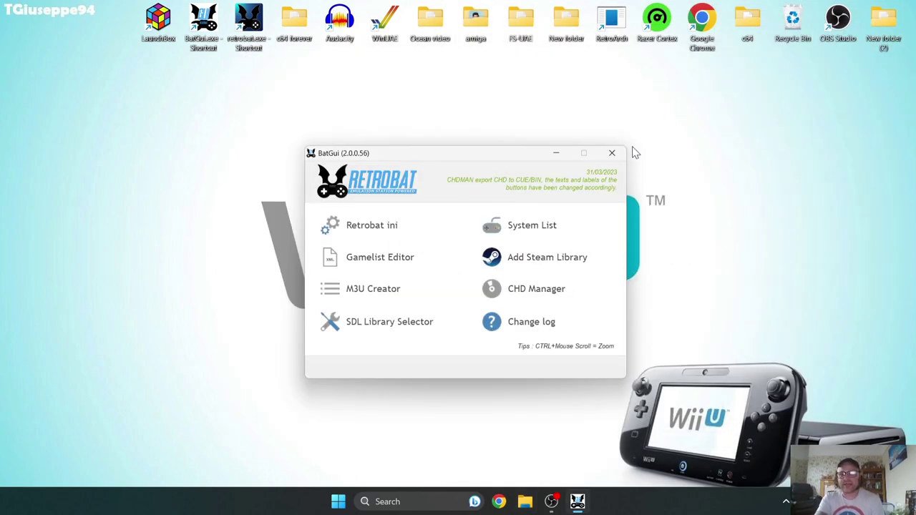
# Close BatGui, open RetroBat's Wii U game list and launch star fox zero
pyautogui.click(608, 150)
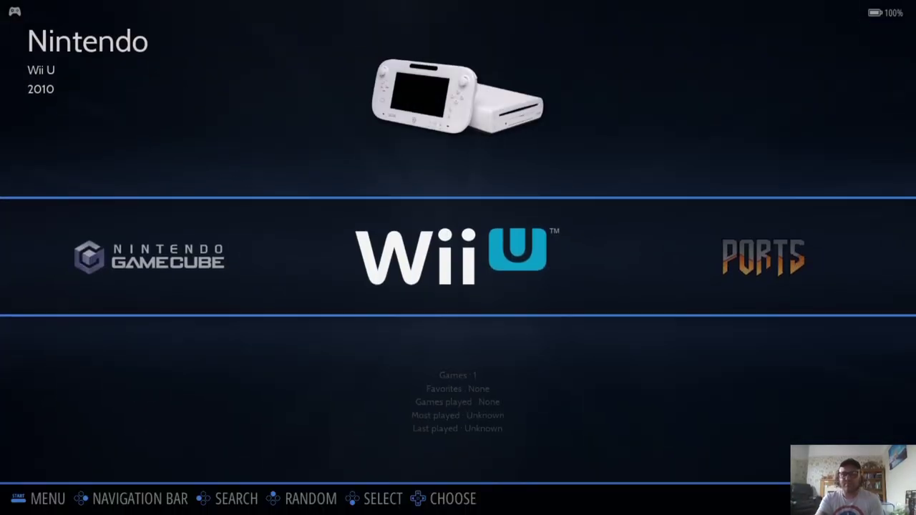
pyautogui.press('Right')
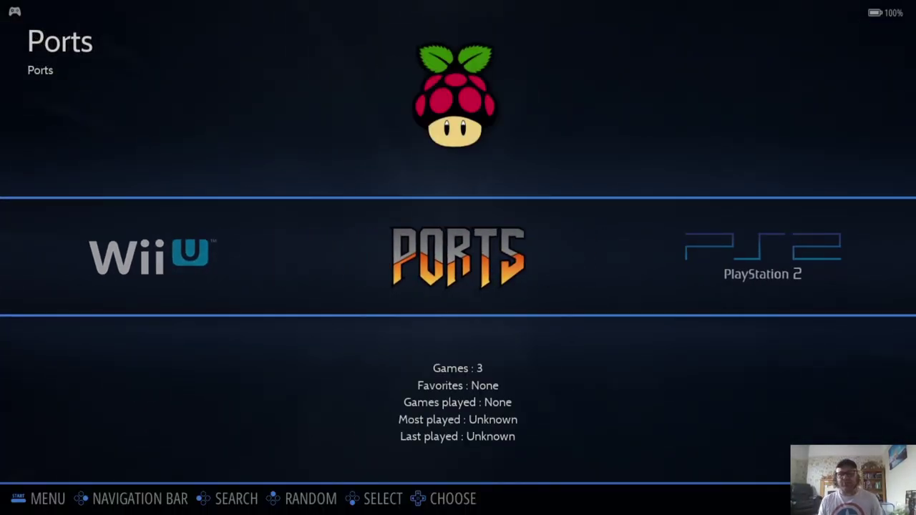
pyautogui.press('Left')
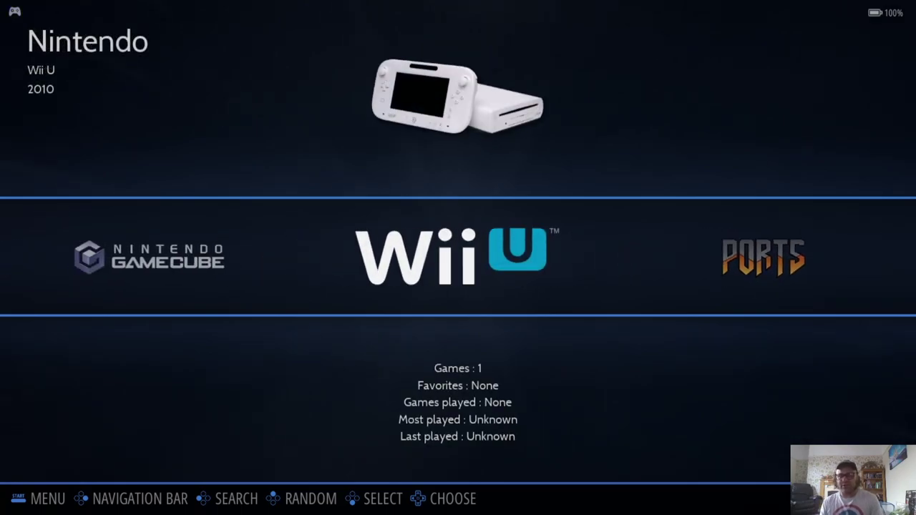
pyautogui.press('Return')
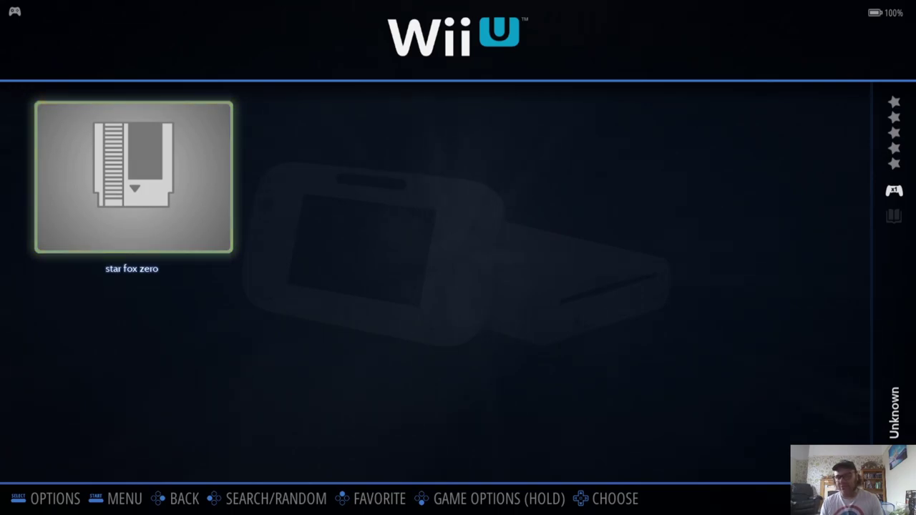
pyautogui.press('Return')
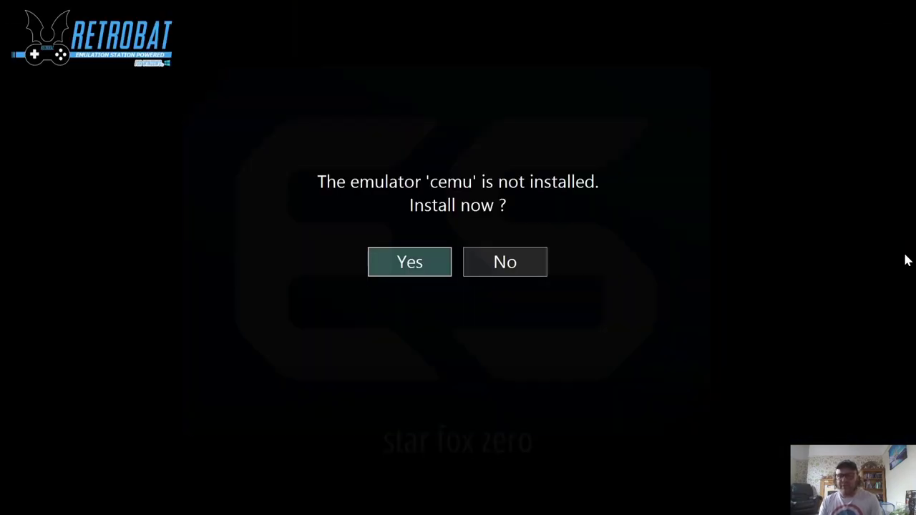
# Accept the 'cemu is not installed' prompt so RetroBat installs the cemu emulator
pyautogui.press('Right')
pyautogui.press('Left')
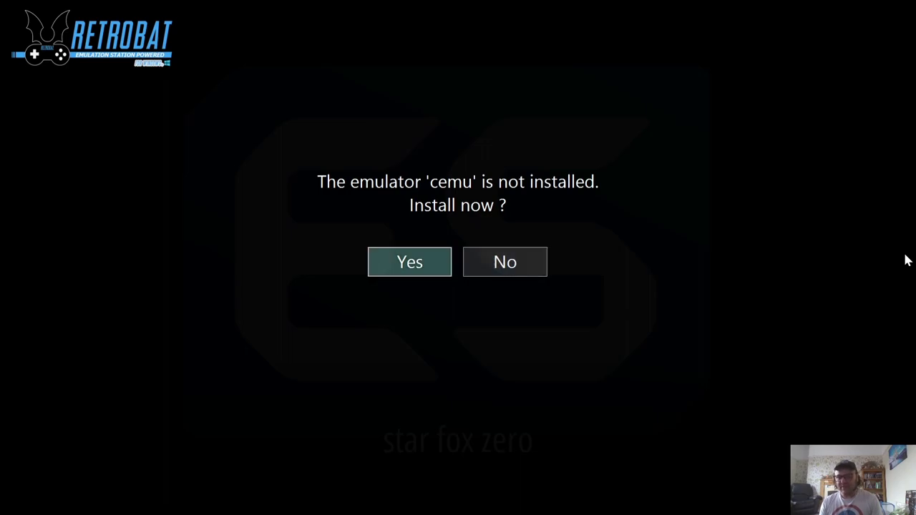
pyautogui.press('Return')
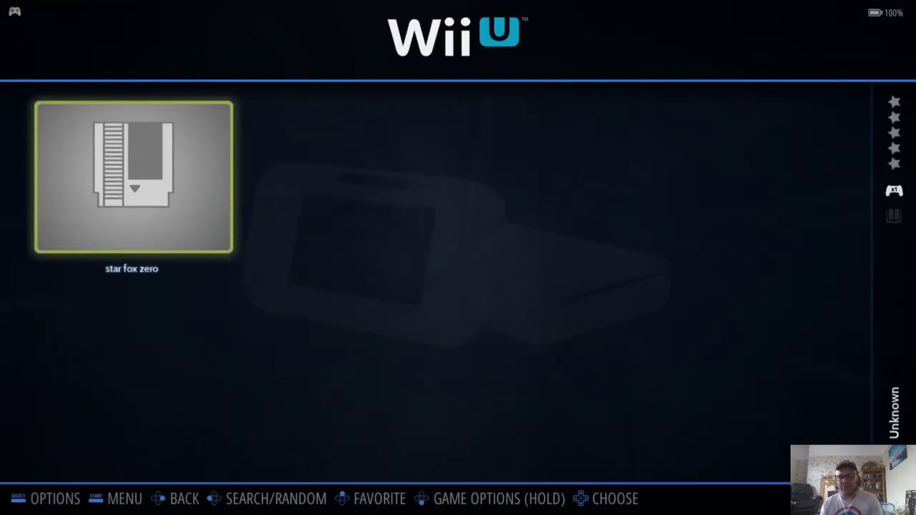
# Open the Wii U advanced system options, keeping video mode on AUTO while browsing its sections
pyautogui.press('F1')
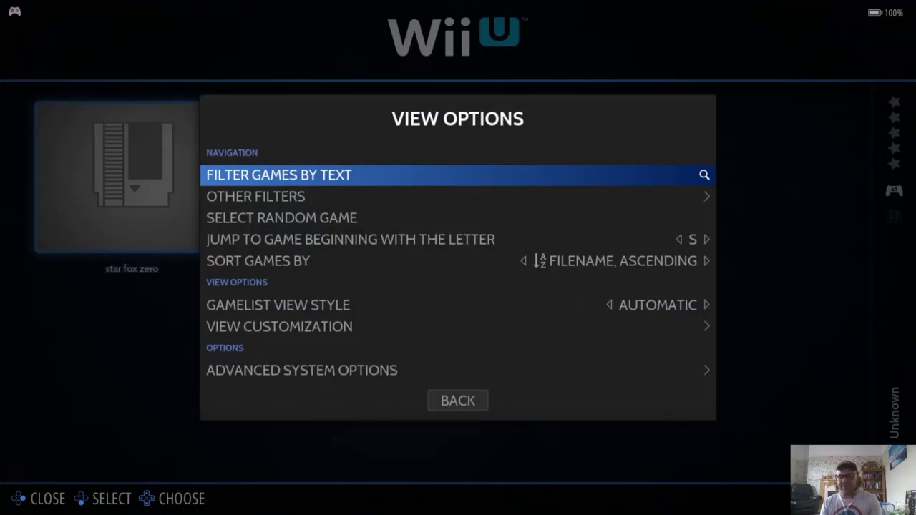
pyautogui.press('Up')
pyautogui.press('Up')
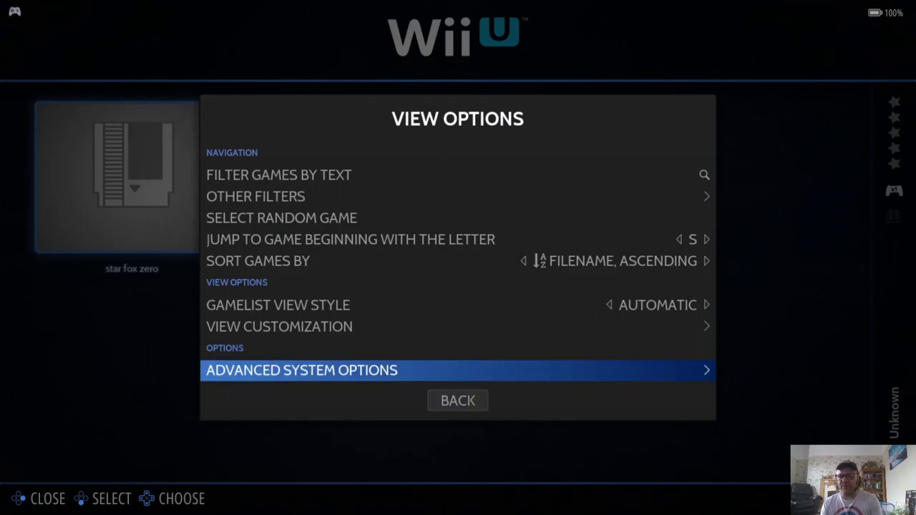
pyautogui.press('Return')
pyautogui.press('Return')
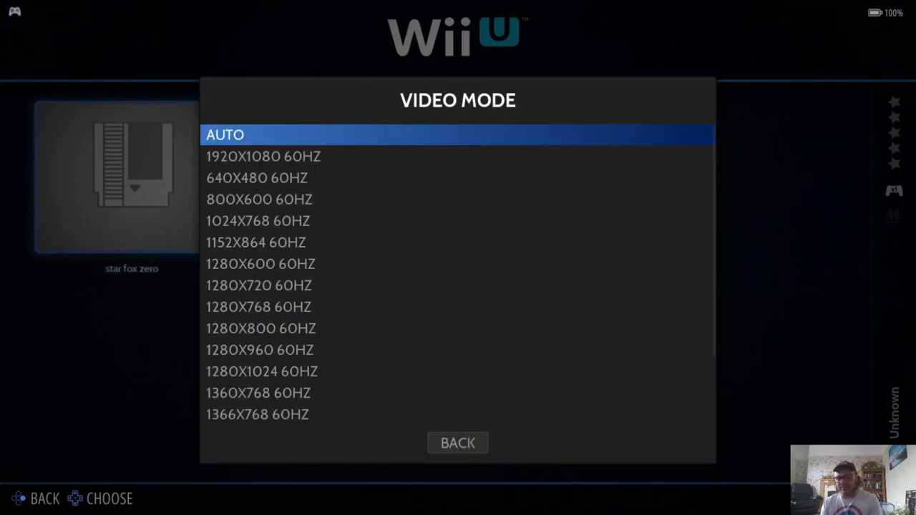
pyautogui.press('Down')
pyautogui.press('Up')
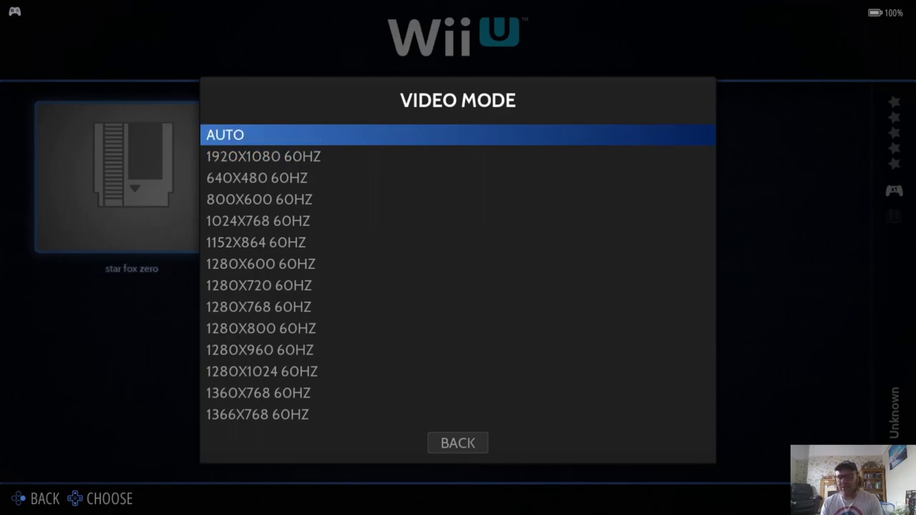
pyautogui.press('BackSpace')
pyautogui.press('Down')
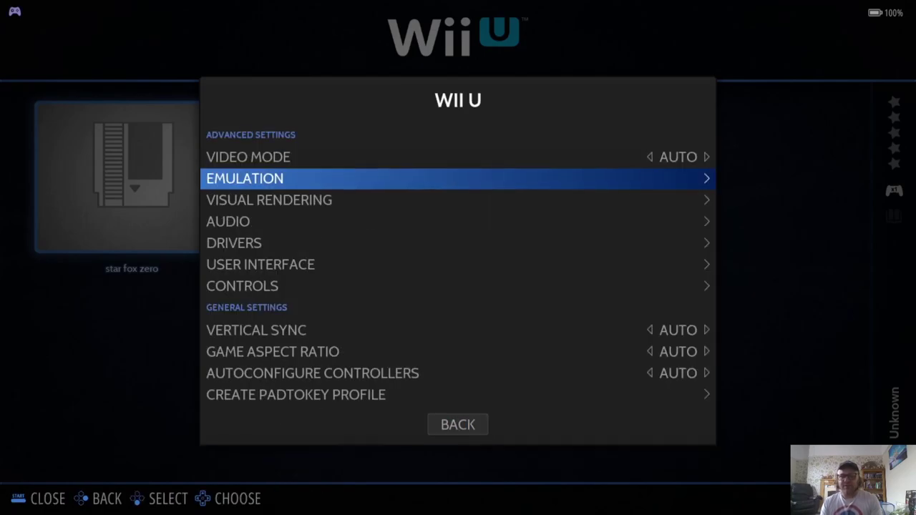
pyautogui.press('Return')
pyautogui.press('BackSpace')
pyautogui.press('Down')
pyautogui.press('Return')
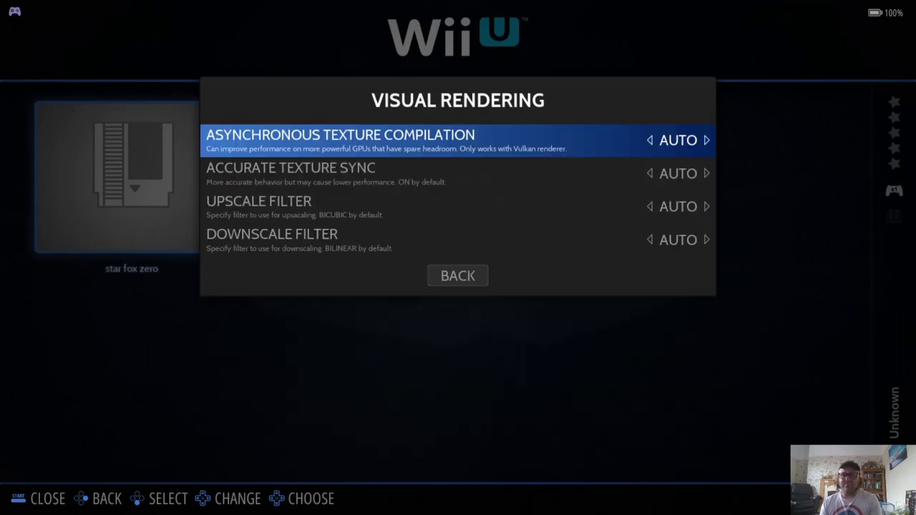
pyautogui.press('BackSpace')
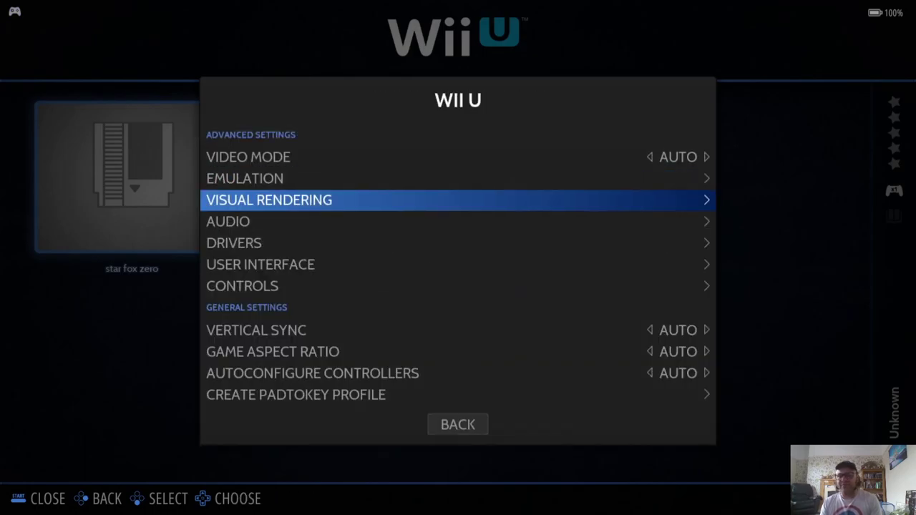
# Set the Visual Rendering upscale filter to BILINEAR and return to the Wii U settings
pyautogui.press('Return')
pyautogui.press('Down')
pyautogui.press('Down')
pyautogui.press('Up')
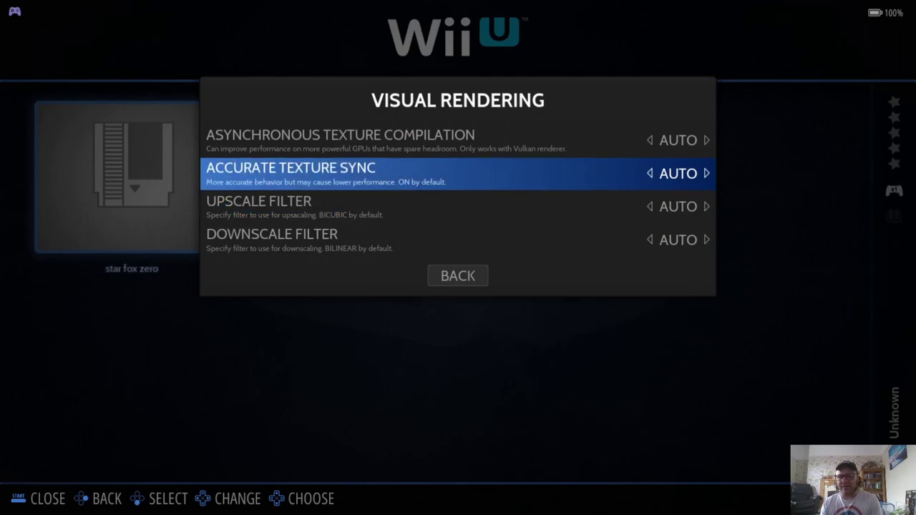
pyautogui.press('Down')
pyautogui.press('Down')
pyautogui.press('Up')
pyautogui.press('Return')
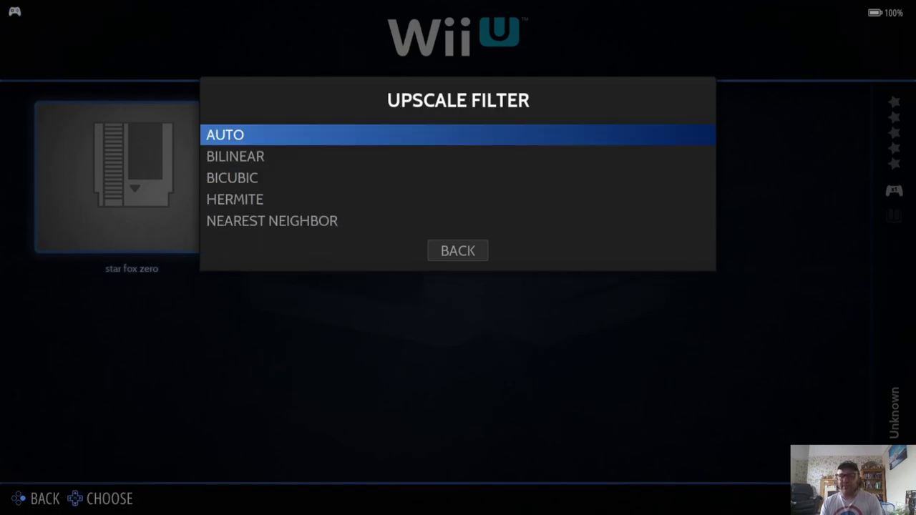
pyautogui.press('Down')
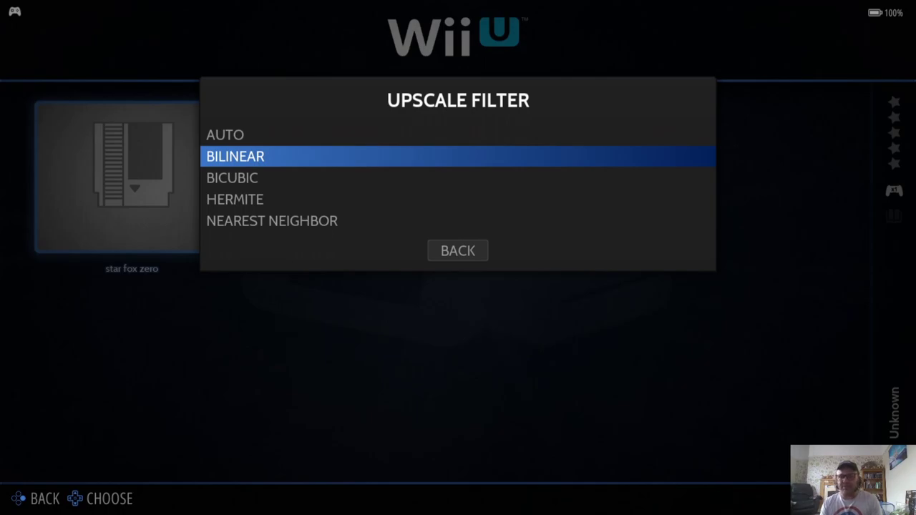
pyautogui.press('Down')
pyautogui.press('Up')
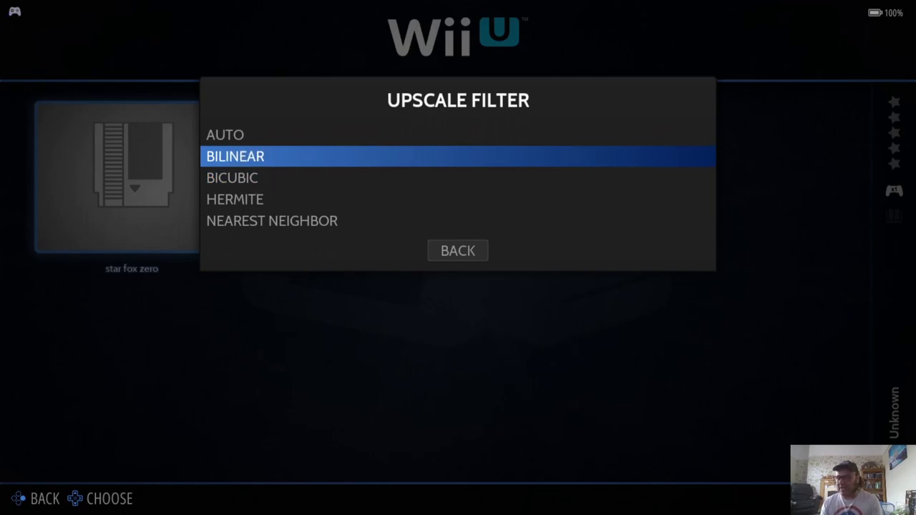
pyautogui.press('Down')
pyautogui.press('Up')
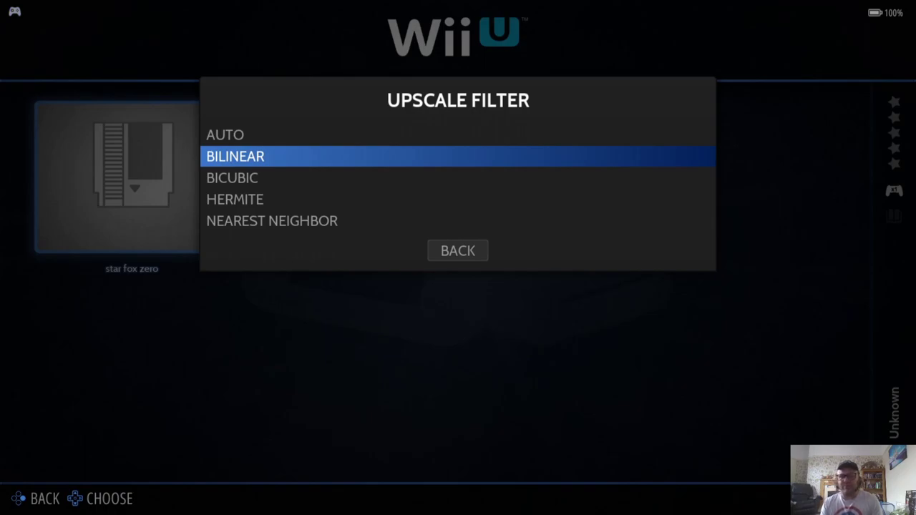
pyautogui.press('Return')
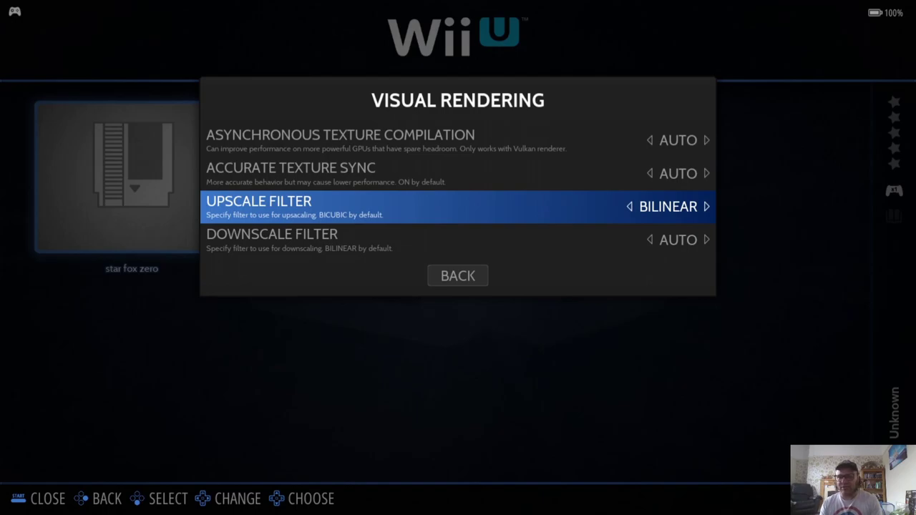
pyautogui.press('Escape')
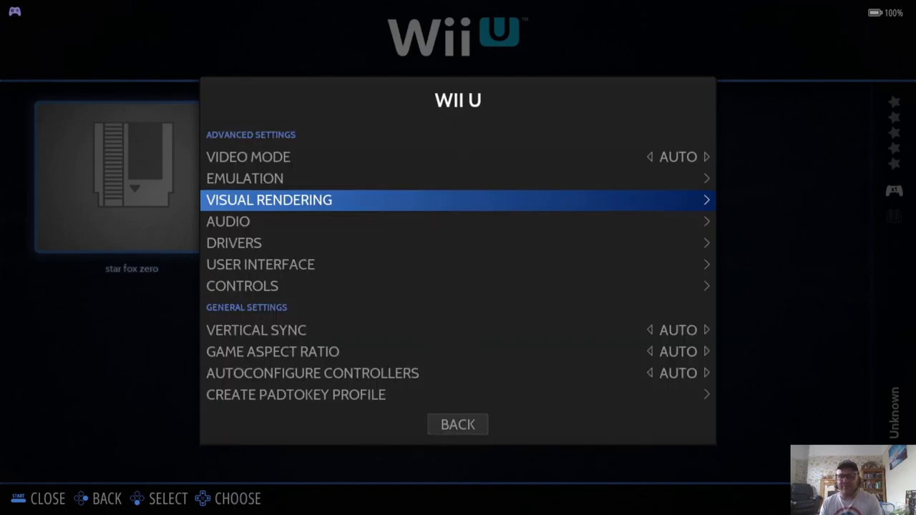
# In Drivers, review OpenGL and Vulkan but keep the Wii U video driver on AUTO
pyautogui.press('Down')
pyautogui.press('Down')
pyautogui.press('Return')
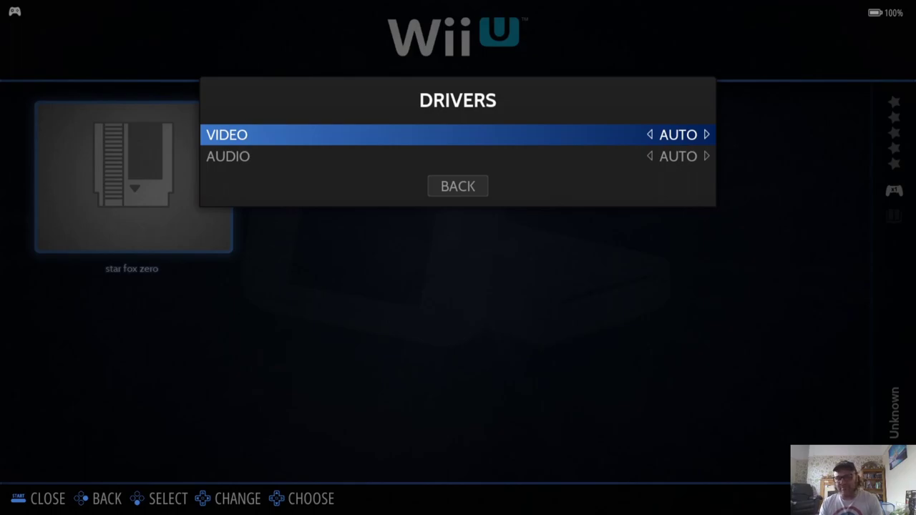
pyautogui.press('Escape')
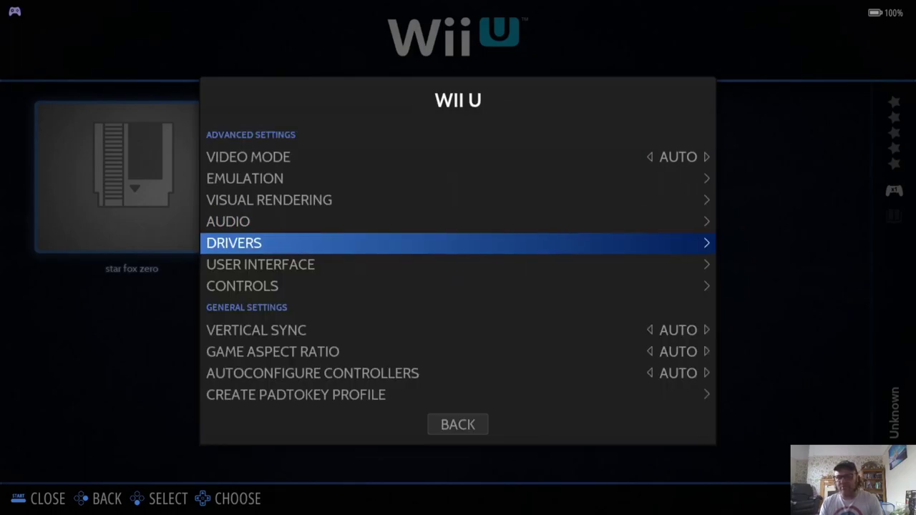
pyautogui.press('Return')
pyautogui.press('Return')
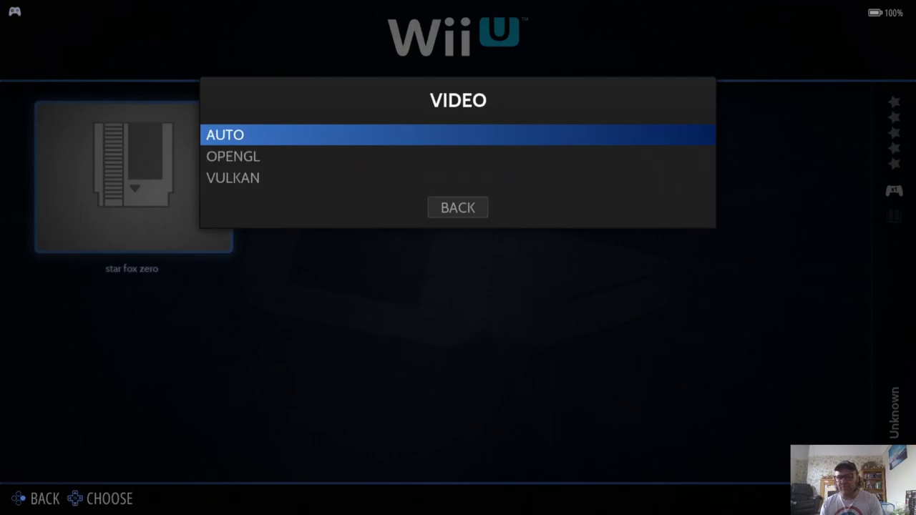
pyautogui.press('Down')
pyautogui.press('Down')
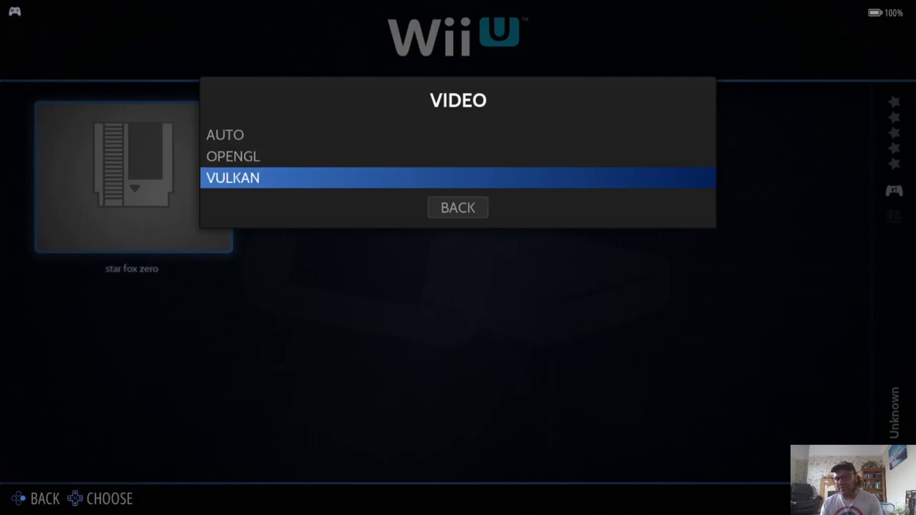
pyautogui.press('Up')
pyautogui.press('Up')
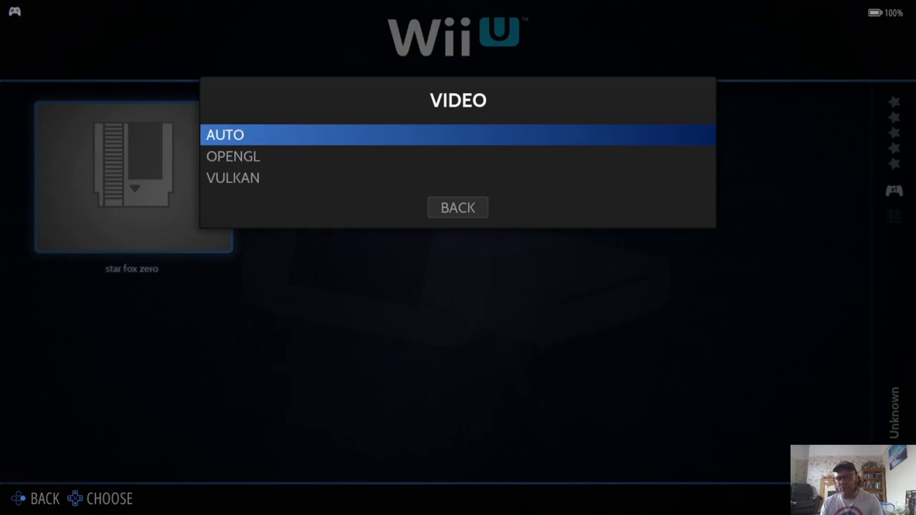
pyautogui.press('Down')
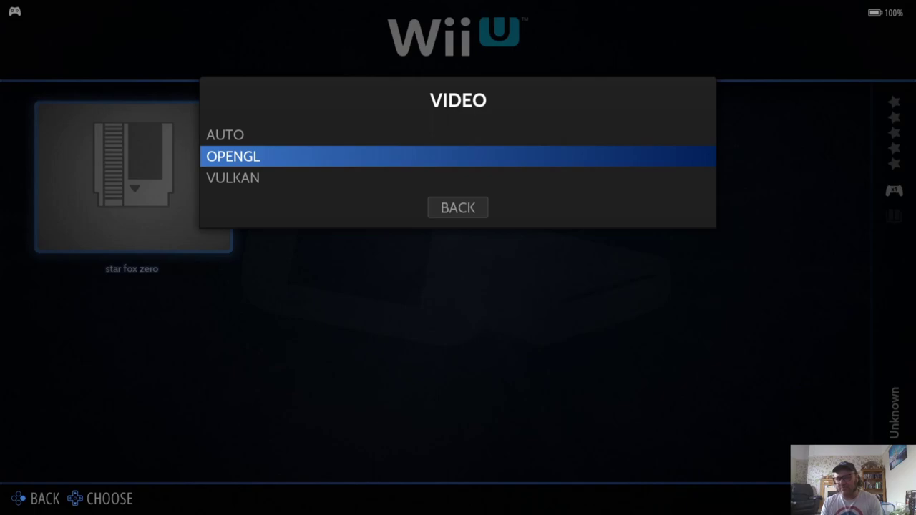
pyautogui.press('Down')
pyautogui.press('Down')
pyautogui.press('Return')
pyautogui.press('Escape')
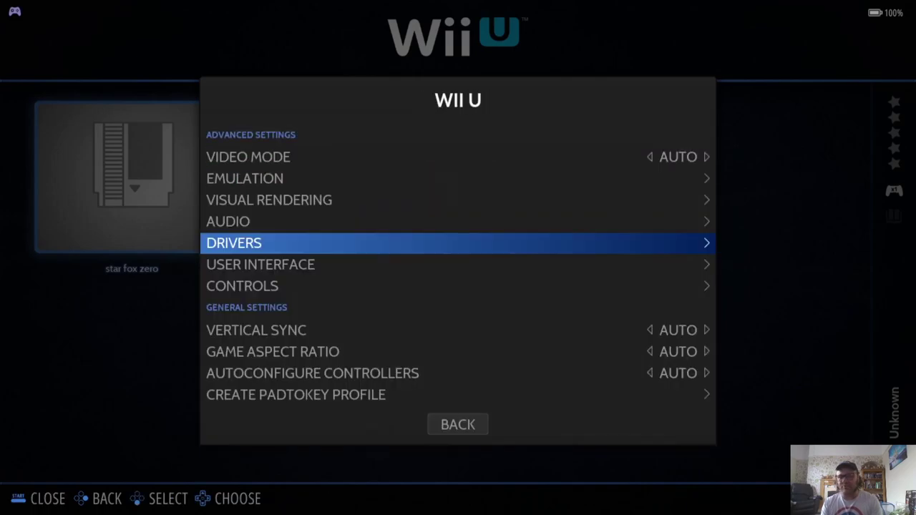
# Set vertical sync to YES, keep game aspect ratio on AUTO, and close the settings
pyautogui.press('Down')
pyautogui.press('Down')
pyautogui.press('Down')
pyautogui.press('Return')
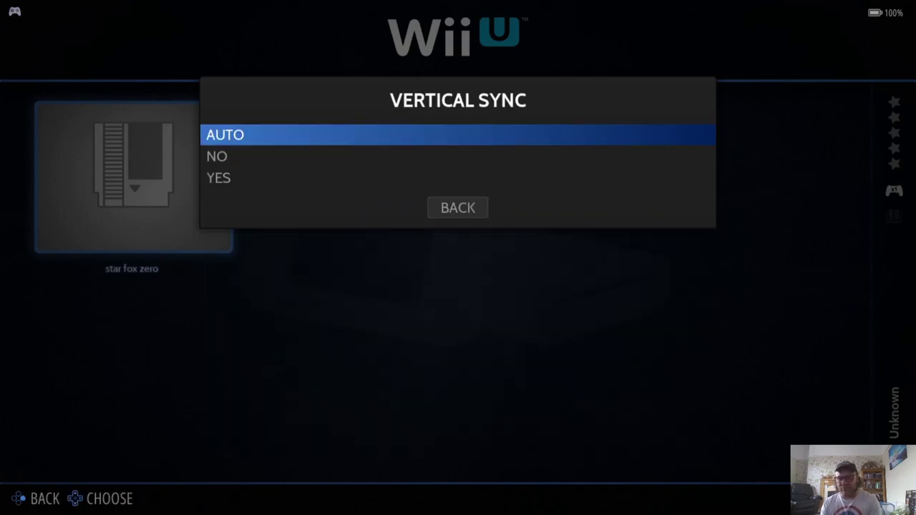
pyautogui.press('Down')
pyautogui.press('Down')
pyautogui.press('Return')
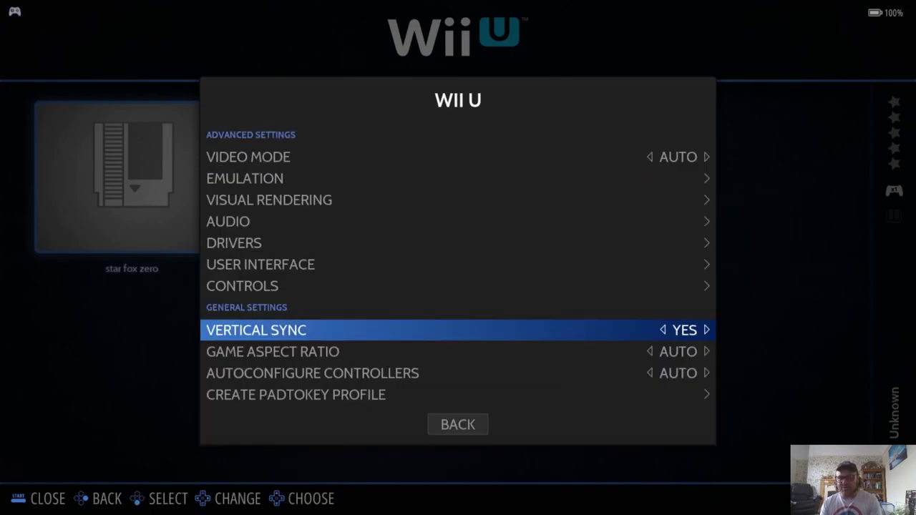
pyautogui.press('Down')
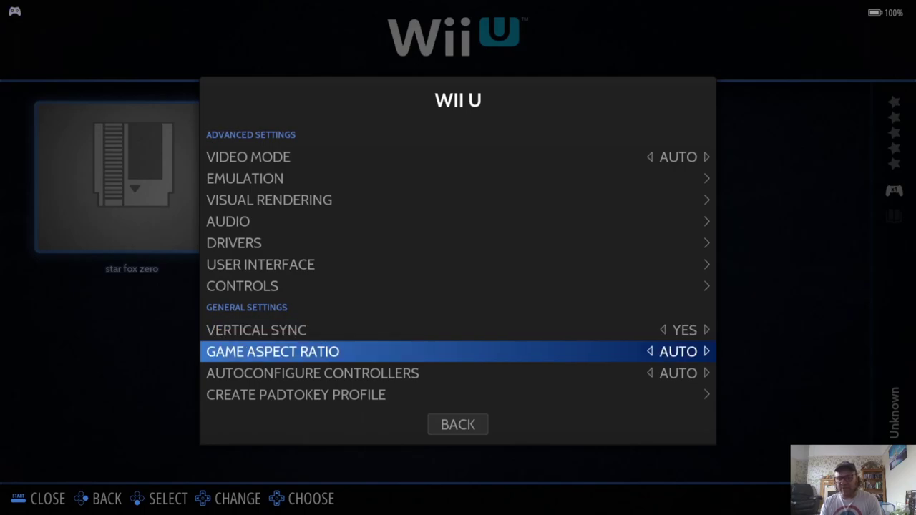
pyautogui.press('Return')
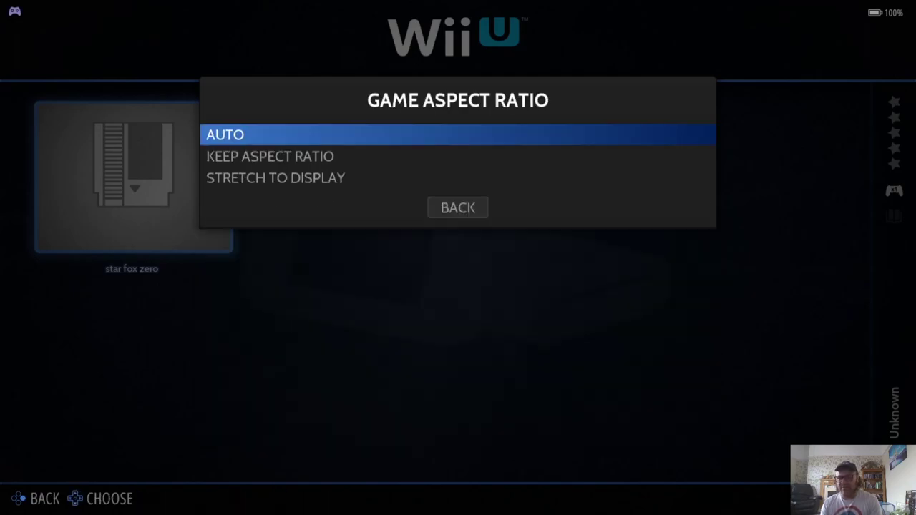
pyautogui.press('Down')
pyautogui.press('Down')
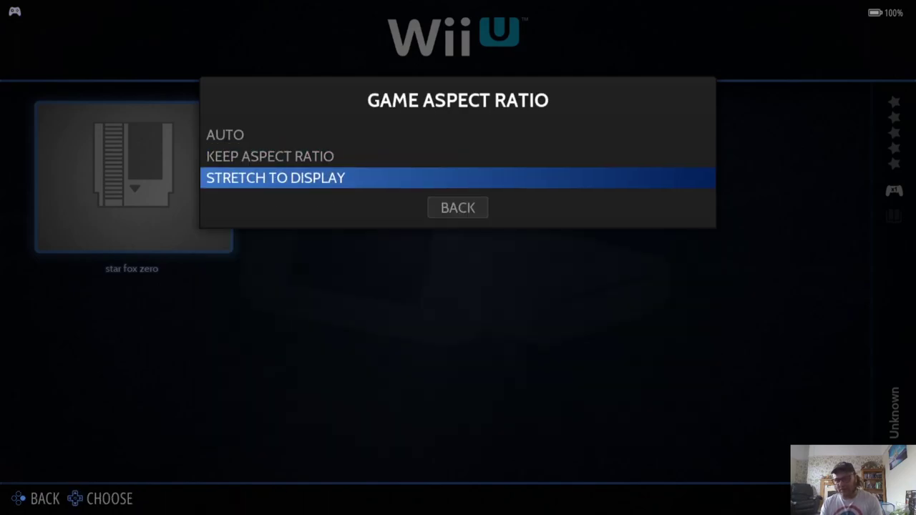
pyautogui.press('Up')
pyautogui.press('Up')
pyautogui.press('Return')
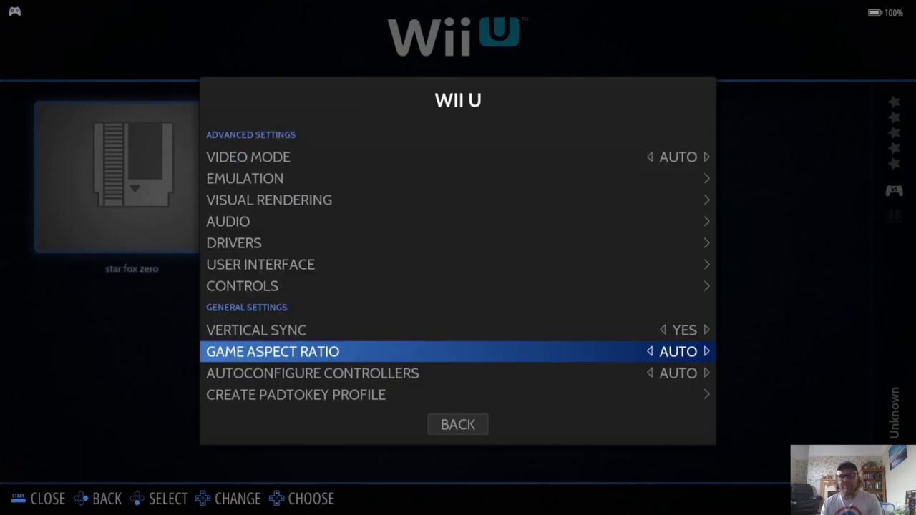
pyautogui.press('Down')
pyautogui.press('Down')
pyautogui.press('Escape')
pyautogui.press('Escape')
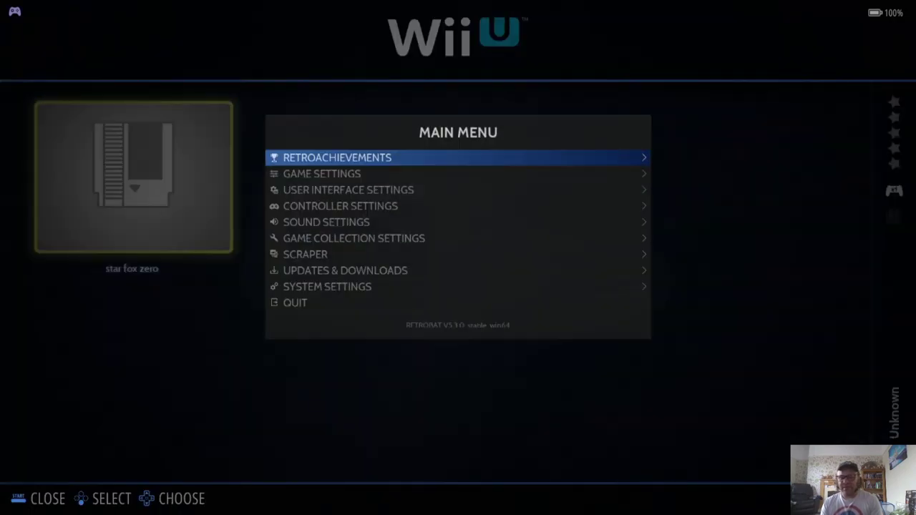
# Run Scrape Now from the Main Menu's Scraper section to fetch the Wii U game's media
pyautogui.press('F1')
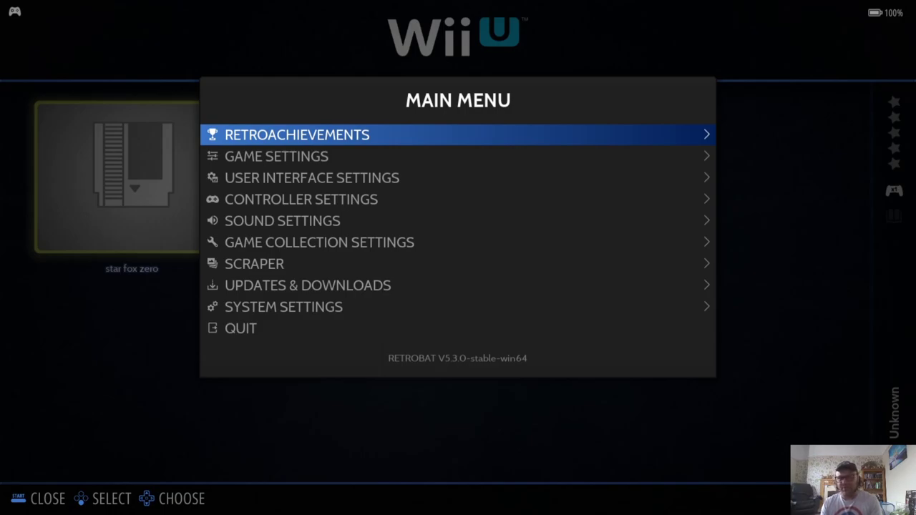
pyautogui.press('Down')
pyautogui.press('Down')
pyautogui.press('Down')
pyautogui.press('Down')
pyautogui.press('Down')
pyautogui.press('Down')
pyautogui.press('Return')
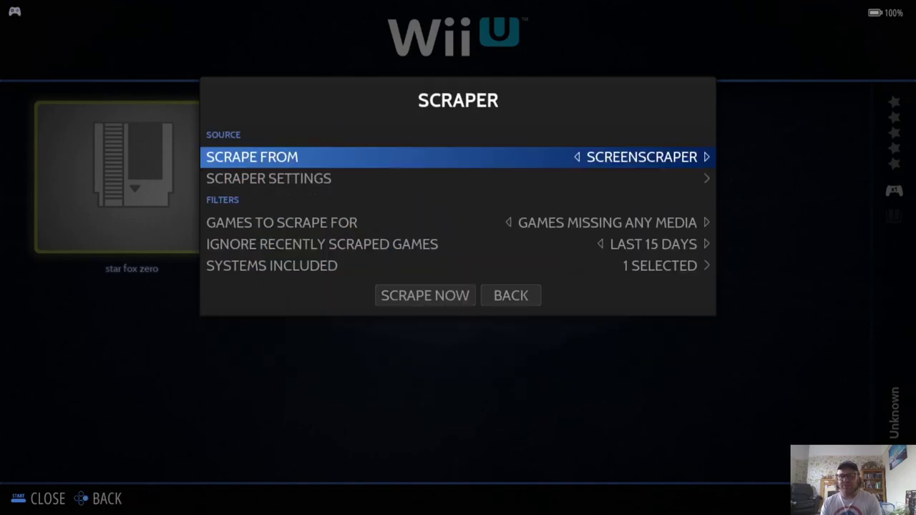
pyautogui.press('Up')
pyautogui.press('Return')
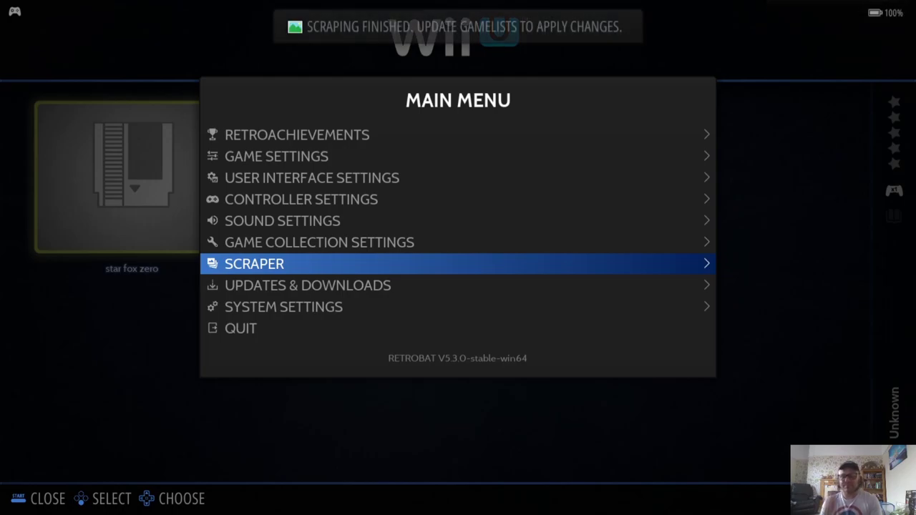
# Update the gamelists so the scraped media is applied
pyautogui.press('Escape')
pyautogui.press('Escape')
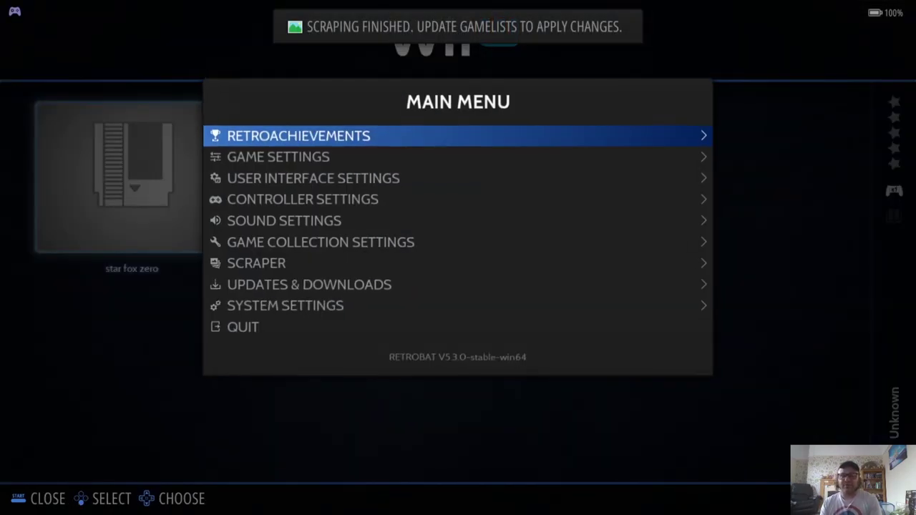
pyautogui.press('Down')
pyautogui.press('Return')
pyautogui.press('Return')
pyautogui.press('Return')
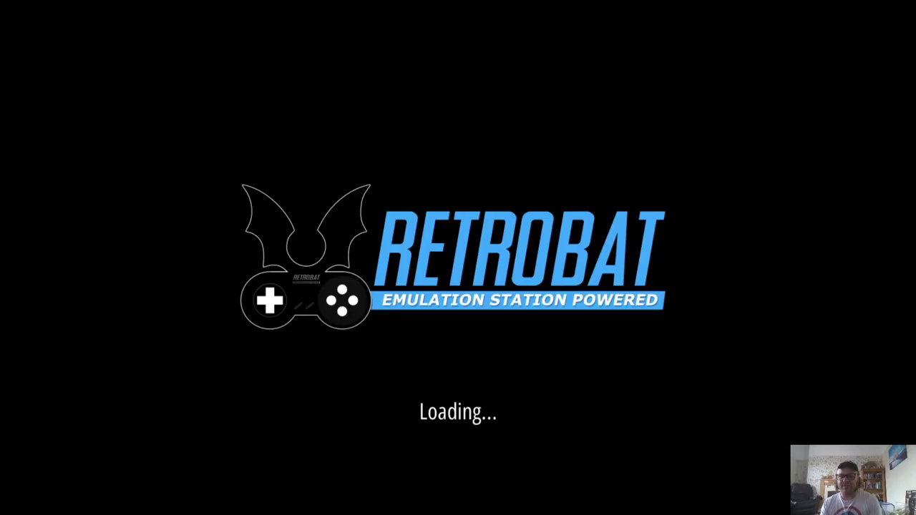
# Return to the system carousel and reopen Wii U to see Starfox Zero's scraped box art
pyautogui.press('Escape')
pyautogui.press('Right')
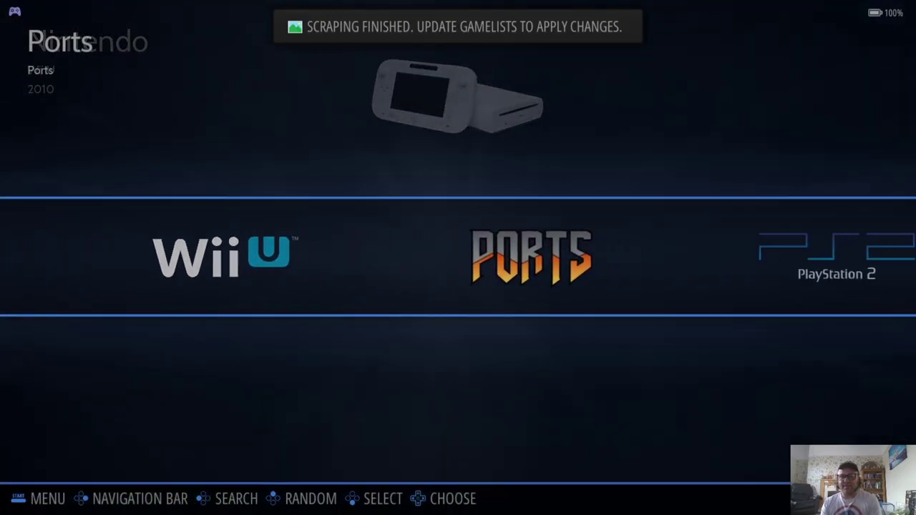
pyautogui.press('Left')
pyautogui.press('Return')
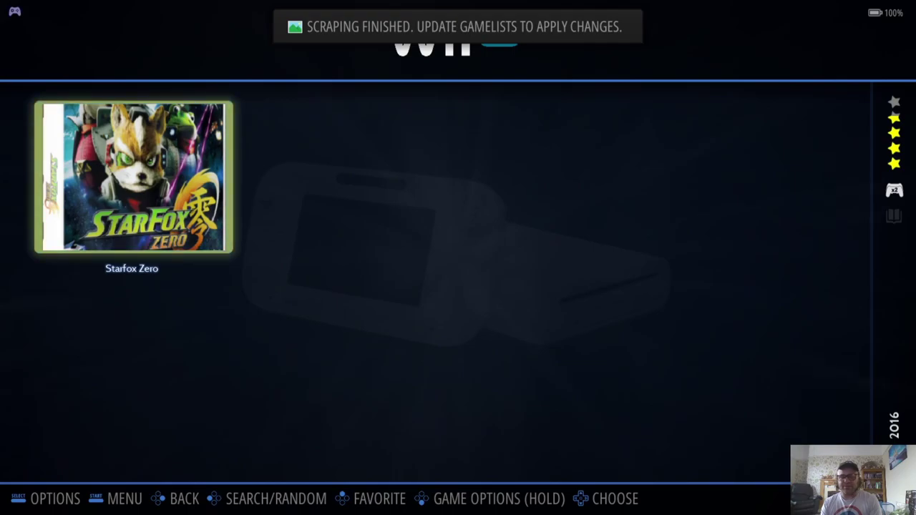